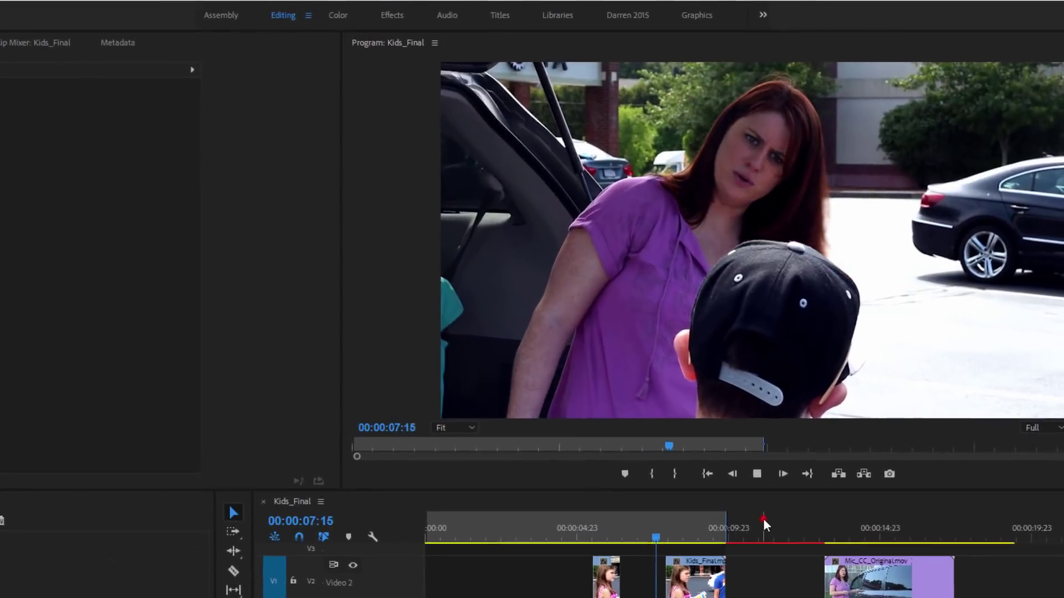
Step: Jump the playhead to about 00:00:11:00 on the sequence timeline ruler
{"action": "left_click", "coordinate": [763, 520]}
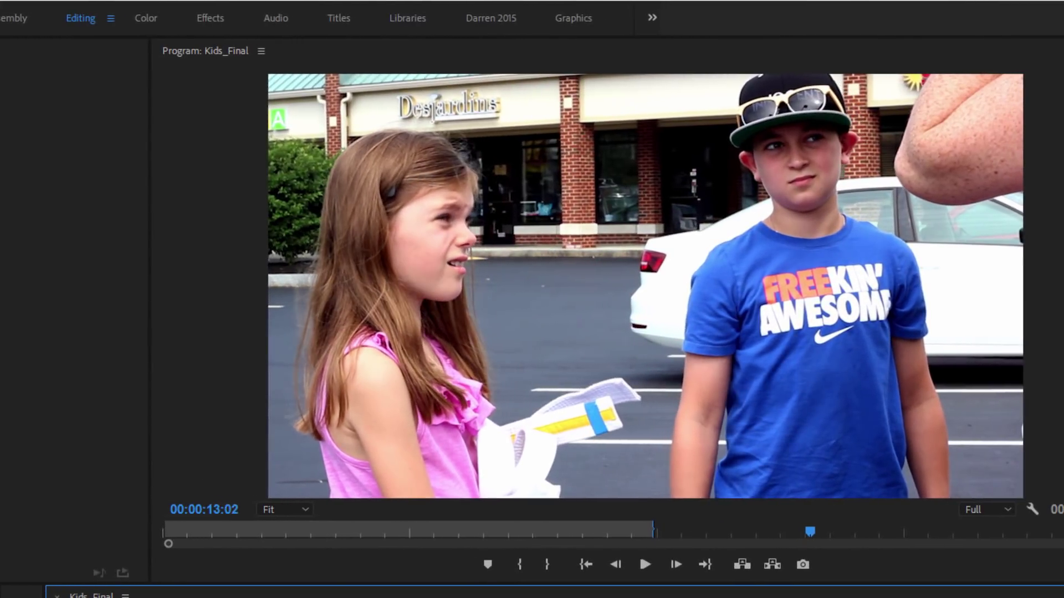
Step: Shuttle back and forth through the shot with J/K/L, stopping around 00:00:10:20
{"action": "key", "text": "j"}
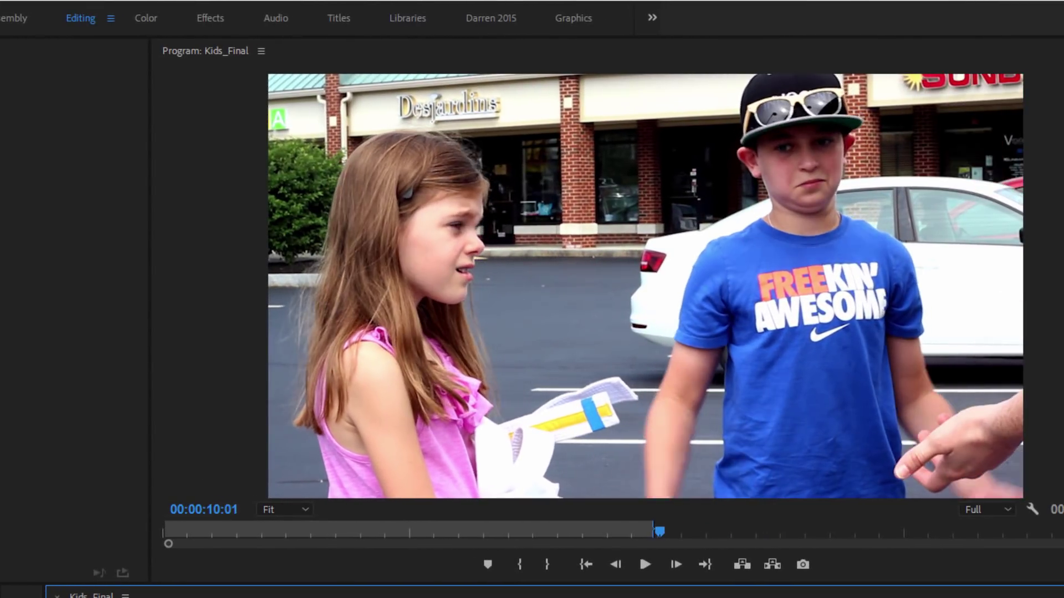
{"action": "key", "text": "l"}
{"action": "key", "text": "j"}
{"action": "key", "text": "k"}
{"action": "key", "text": "l"}
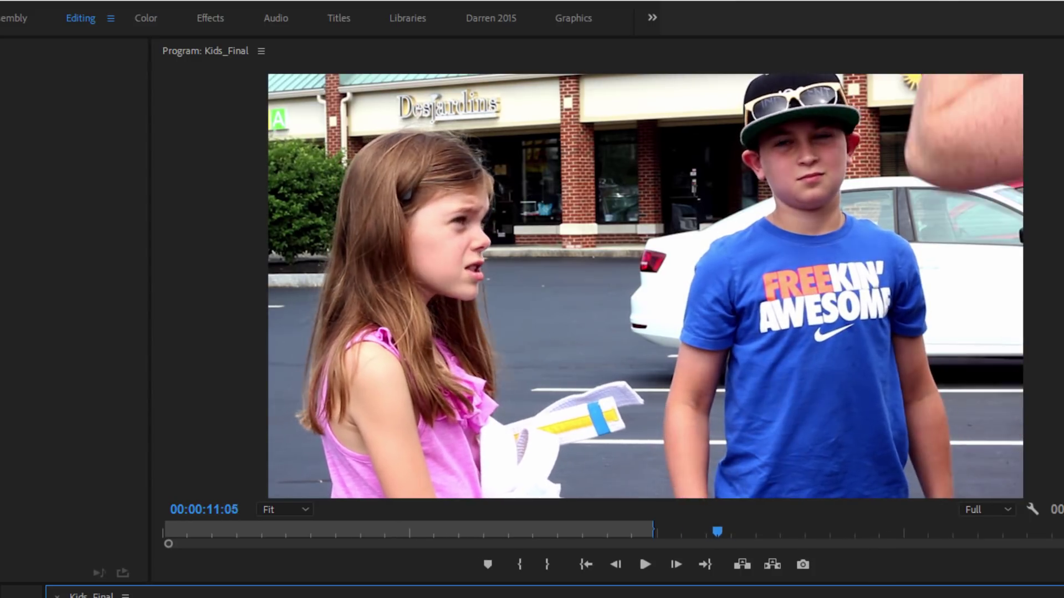
{"action": "key", "text": "j"}
{"action": "key", "text": "k"}
Step: Advance to 00:00:10:23 and replace Logo_Kids_Original.mov with a linked After Effects composition
{"action": "key", "text": "l"}
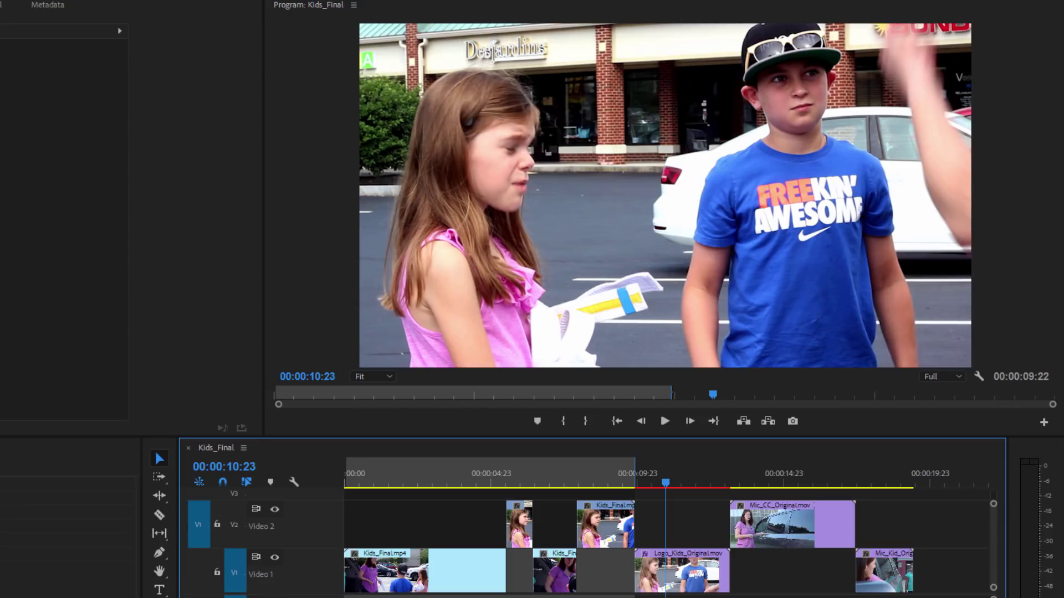
{"action": "right_click", "coordinate": [681, 586]}
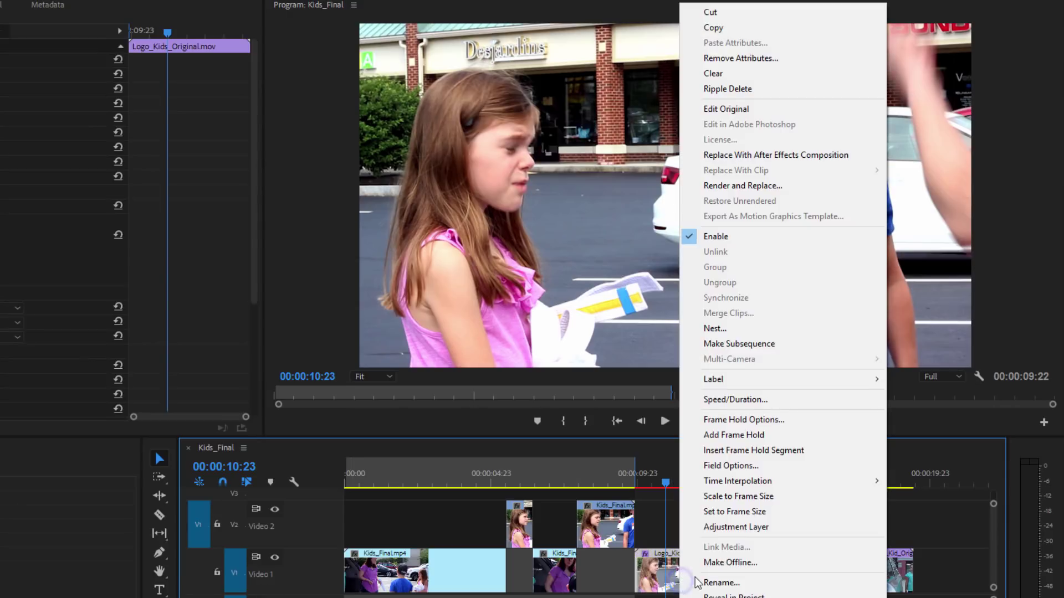
{"action": "left_click", "coordinate": [819, 156]}
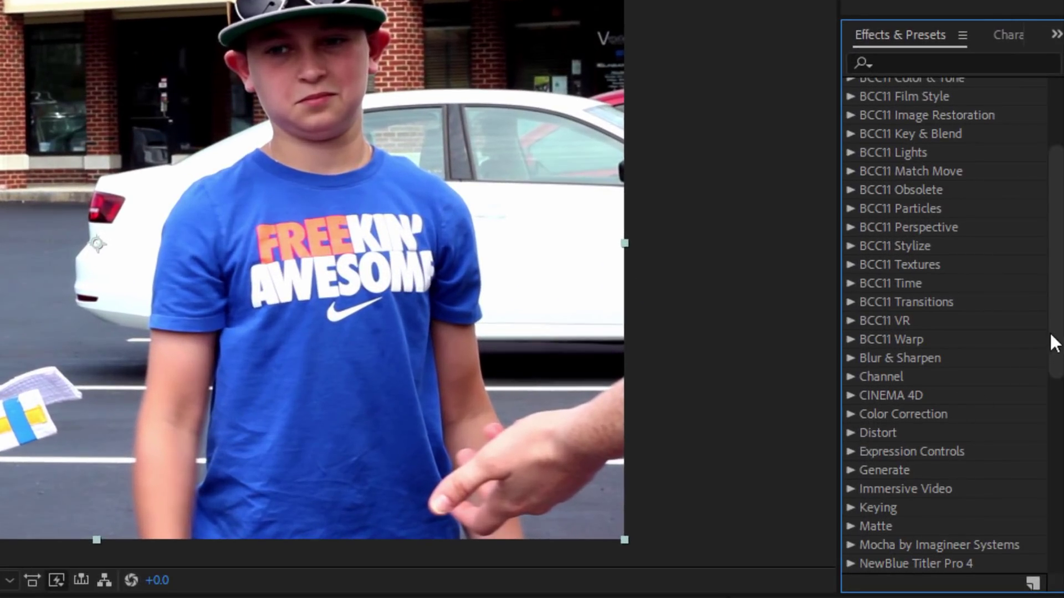
Step: Apply the mocha Pro effect from the Mocha folder to the comp layer
{"action": "left_click_drag", "start_coordinate": [1055, 344], "coordinate": [277, 346]}
{"action": "left_click", "coordinate": [850, 376]}
{"action": "left_click_drag", "start_coordinate": [370, 356], "coordinate": [374, 283]}
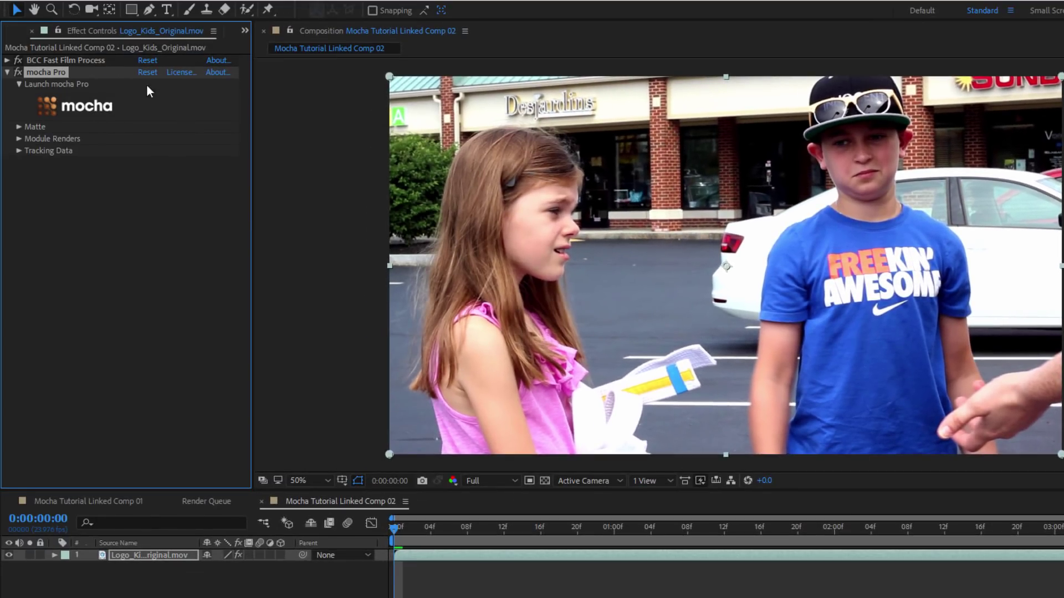
Step: Check the BCC Fast Film Process settings, then launch the clip in Mocha Pro
{"action": "left_click", "coordinate": [197, 2]}
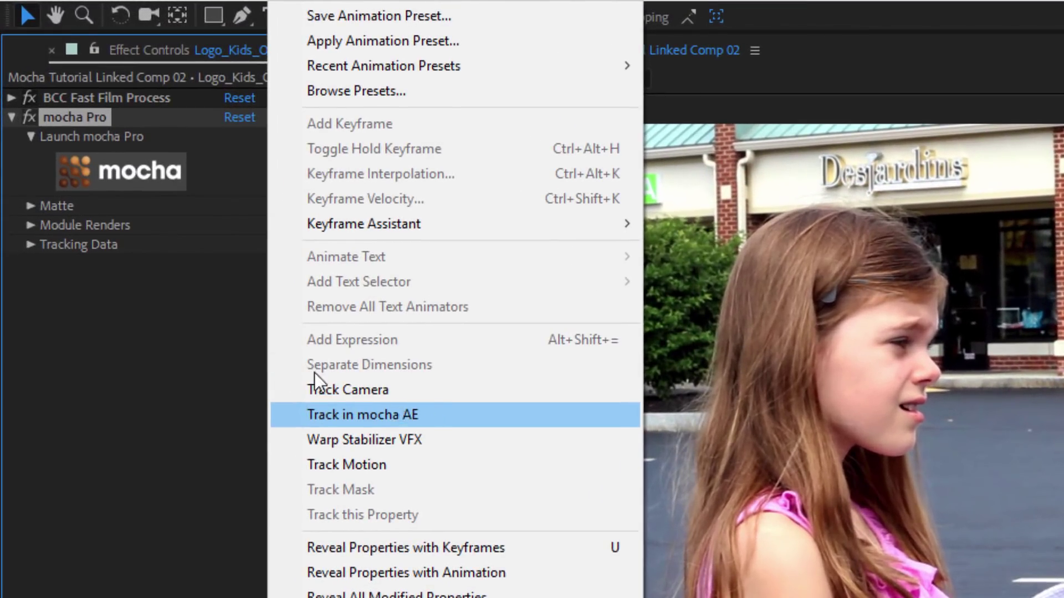
{"action": "left_click", "coordinate": [12, 98]}
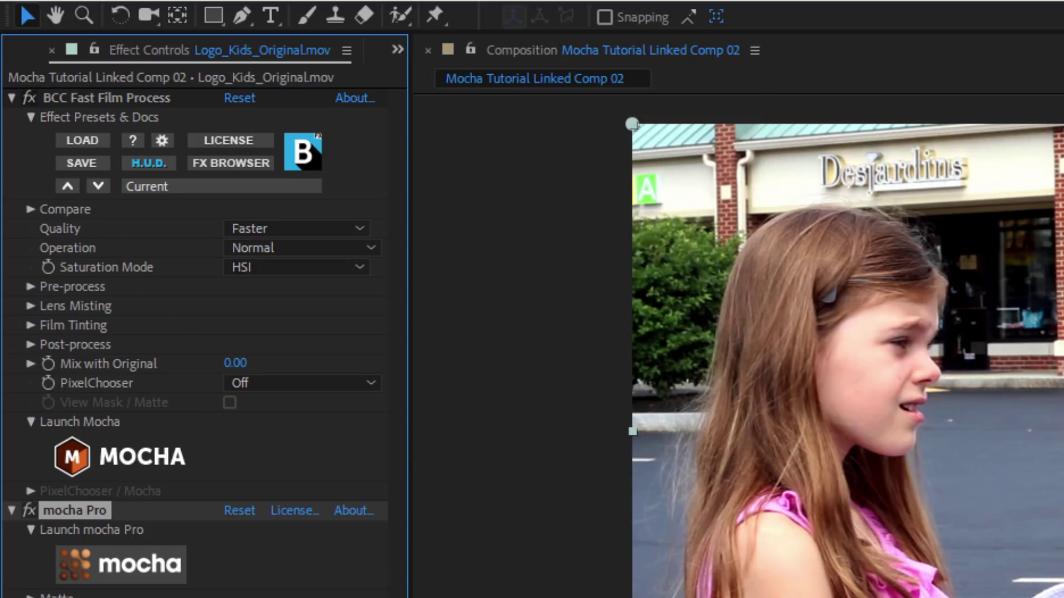
{"action": "left_click", "coordinate": [13, 100]}
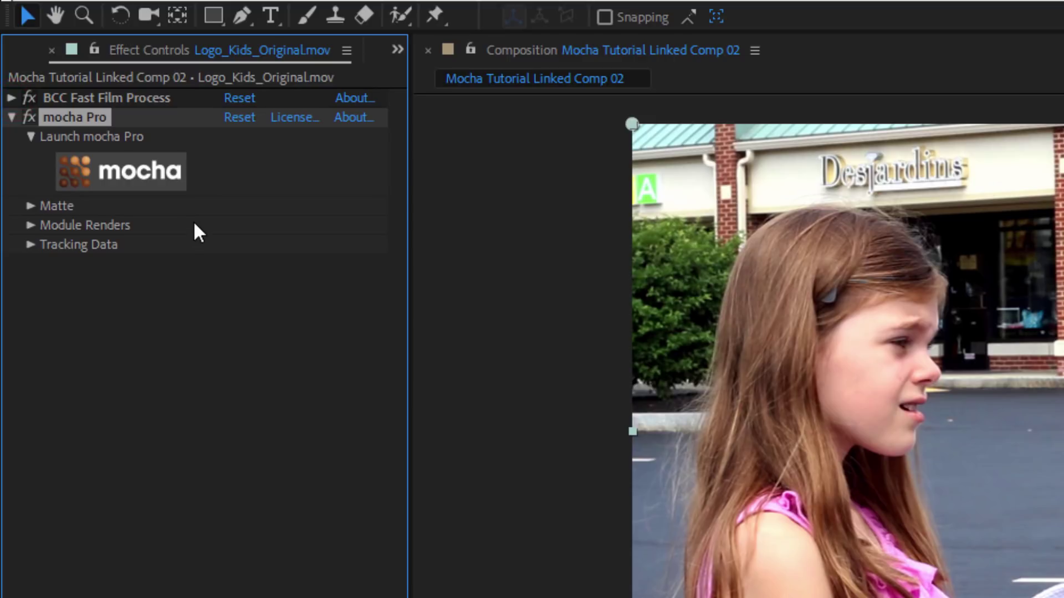
{"action": "left_click", "coordinate": [134, 181]}
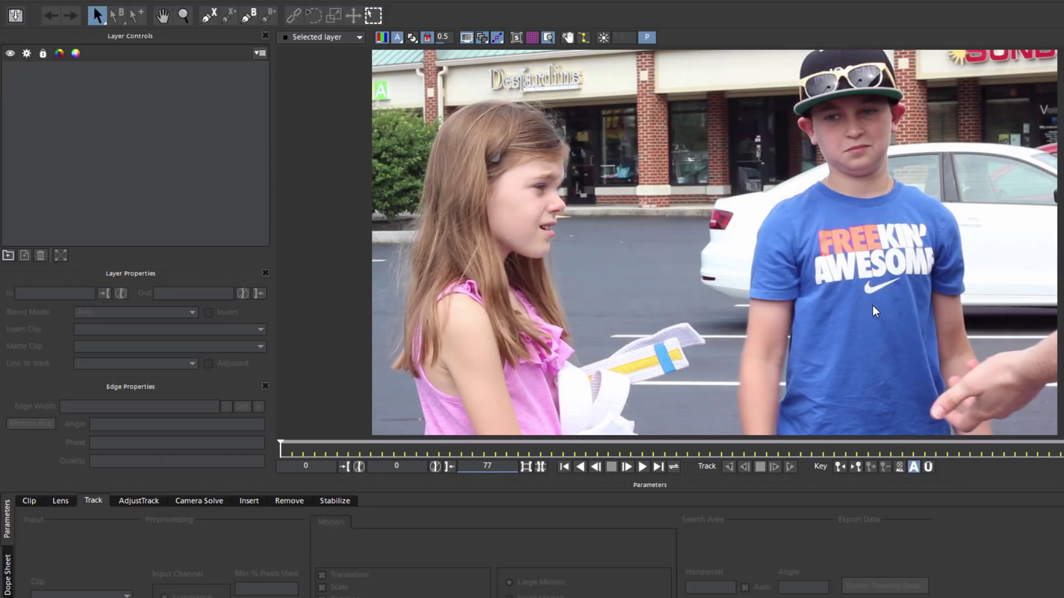
Step: Zoom into the boy's shirt and pan until the Nike swoosh is centred in the viewer
{"action": "key", "text": "z"}
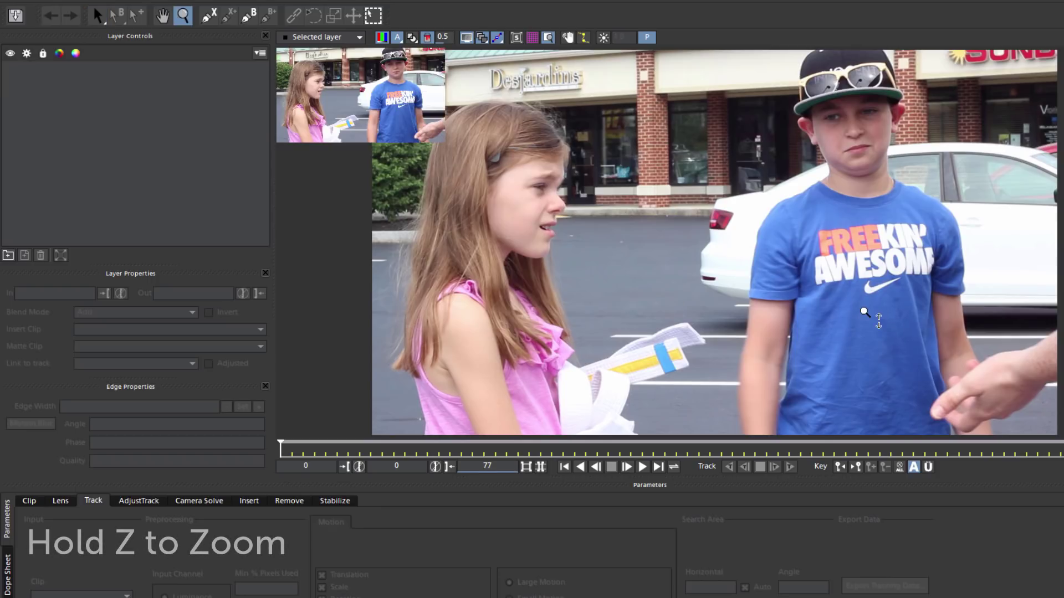
{"action": "left_click_drag", "start_coordinate": [885, 322], "coordinate": [874, 95]}
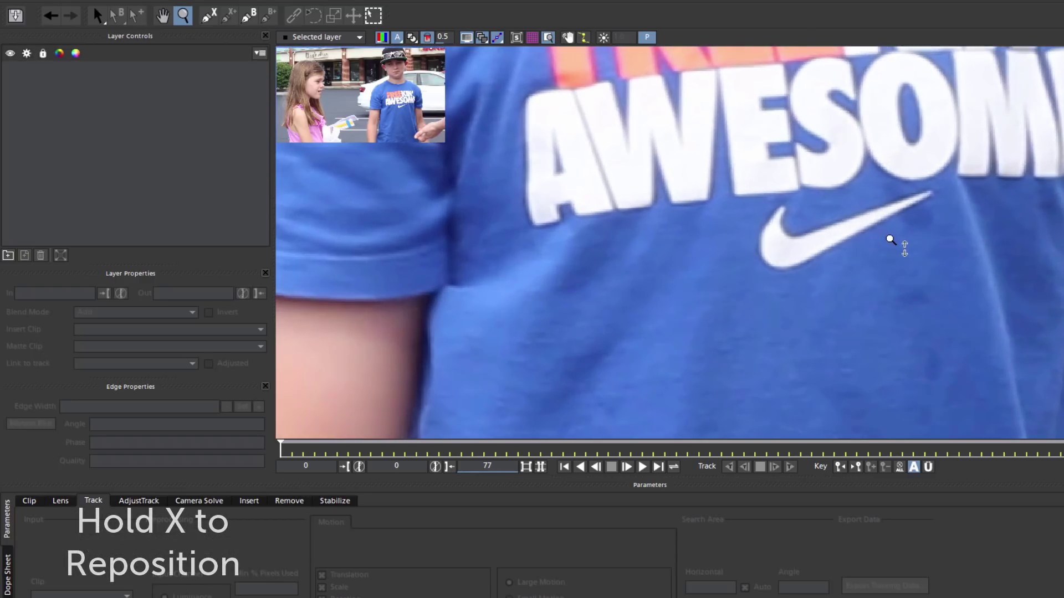
{"action": "key", "text": "x"}
{"action": "left_click_drag", "start_coordinate": [898, 240], "coordinate": [855, 228]}
{"action": "key", "text": "x"}
{"action": "left_click_drag", "start_coordinate": [945, 218], "coordinate": [874, 261]}
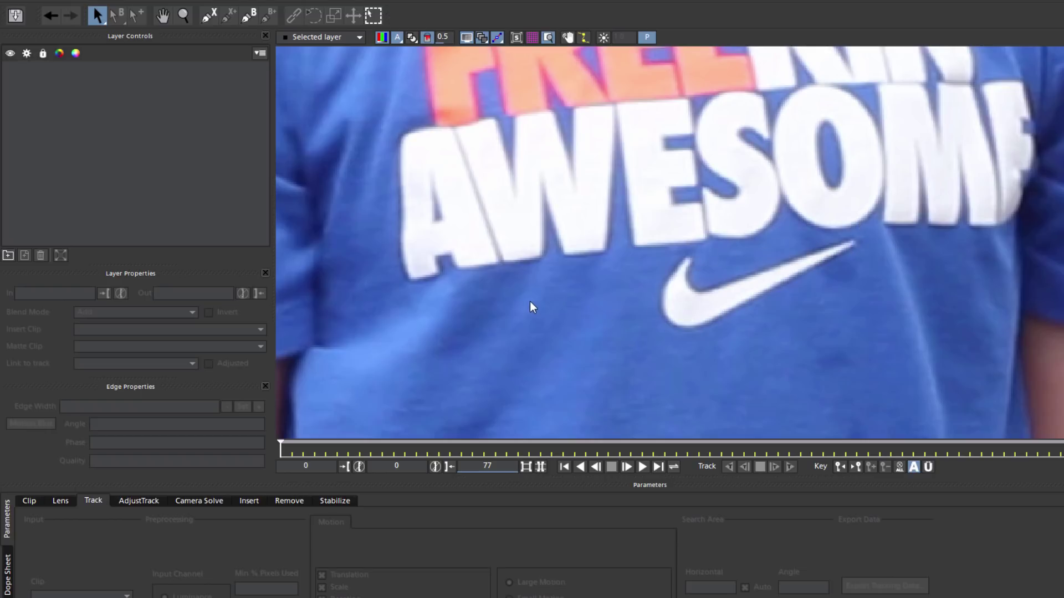
Step: Draw a closed seven-point X-spline shape around the Nike swoosh
{"action": "left_click", "coordinate": [208, 17]}
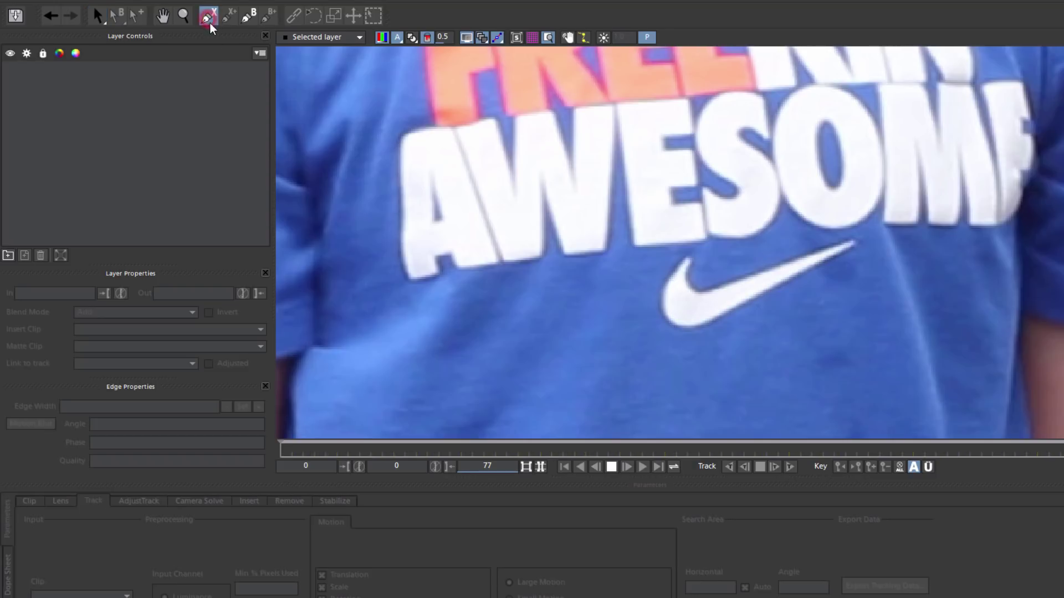
{"action": "left_click", "coordinate": [629, 259]}
{"action": "left_click", "coordinate": [694, 246]}
{"action": "left_click", "coordinate": [850, 224]}
{"action": "left_click", "coordinate": [886, 261]}
{"action": "left_click", "coordinate": [815, 320]}
{"action": "left_click", "coordinate": [652, 353]}
{"action": "left_click", "coordinate": [635, 336]}
{"action": "right_click", "coordinate": [635, 336]}
Step: Adjust the spline's vertices so the outline hugs the swoosh
{"action": "left_click_drag", "start_coordinate": [849, 224], "coordinate": [862, 233]}
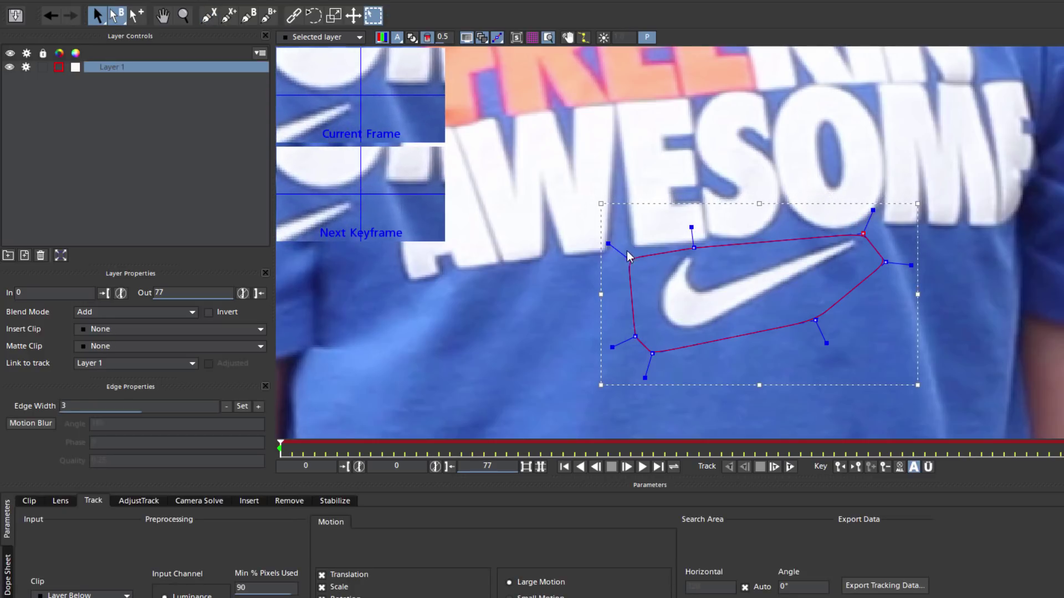
{"action": "left_click_drag", "start_coordinate": [628, 258], "coordinate": [633, 259]}
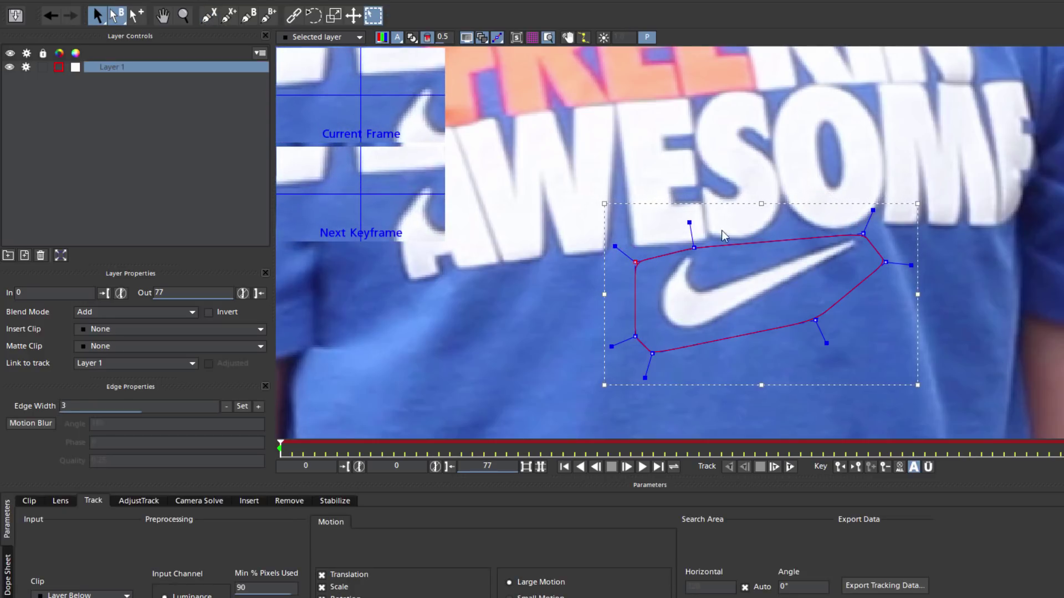
{"action": "left_click_drag", "start_coordinate": [885, 262], "coordinate": [884, 260]}
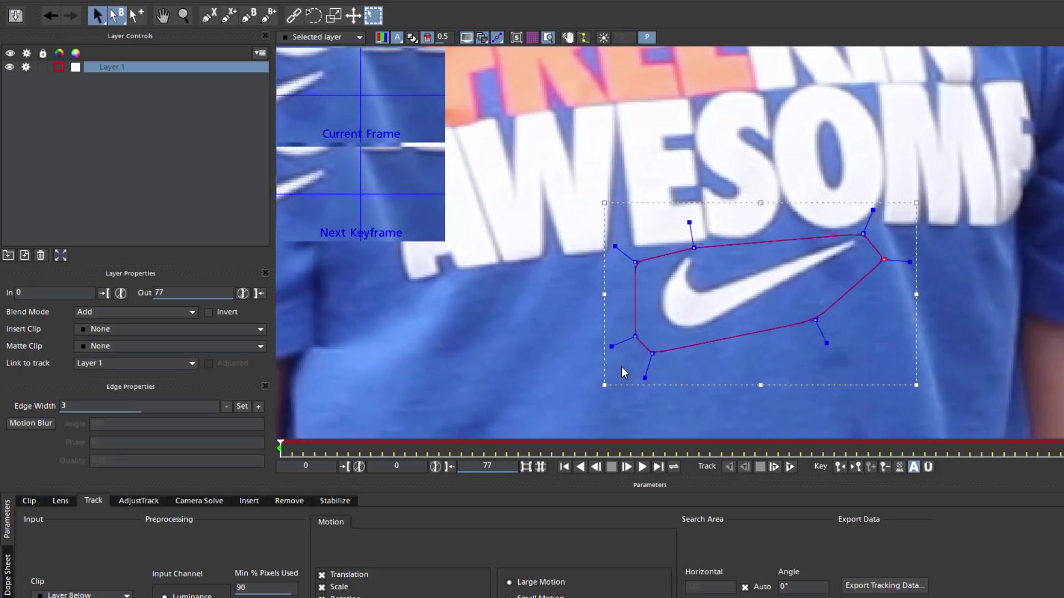
{"action": "left_click_drag", "start_coordinate": [652, 353], "coordinate": [647, 332]}
{"action": "left_click", "coordinate": [637, 337]}
{"action": "left_click_drag", "start_coordinate": [632, 263], "coordinate": [640, 264]}
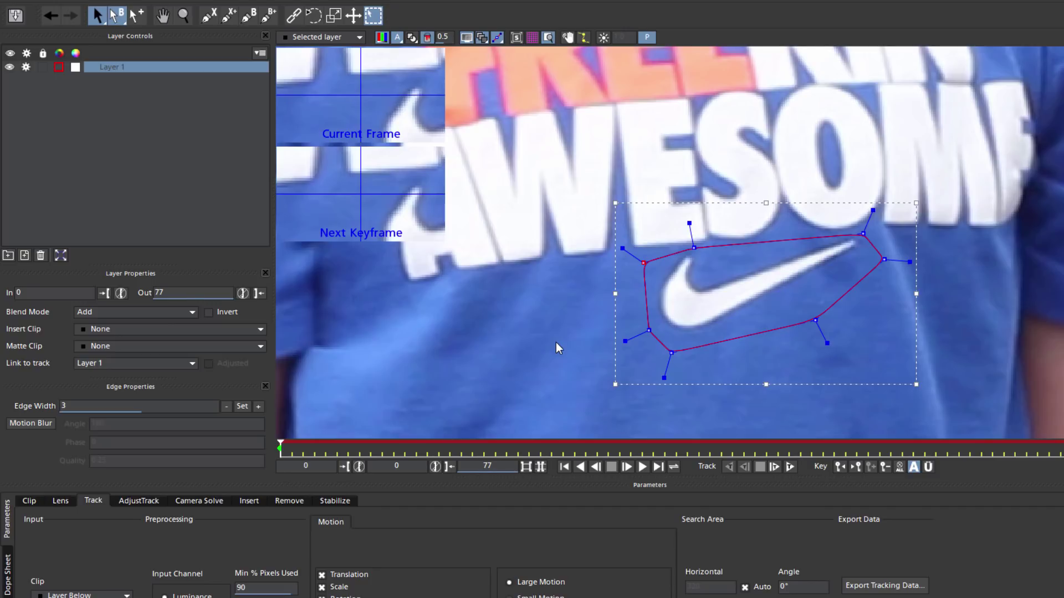
Step: Show the planar surface and grid, and drag the four surface corners onto the swoosh
{"action": "left_click", "coordinate": [533, 37]}
{"action": "left_click", "coordinate": [517, 38]}
{"action": "left_click_drag", "start_coordinate": [660, 244], "coordinate": [661, 254]}
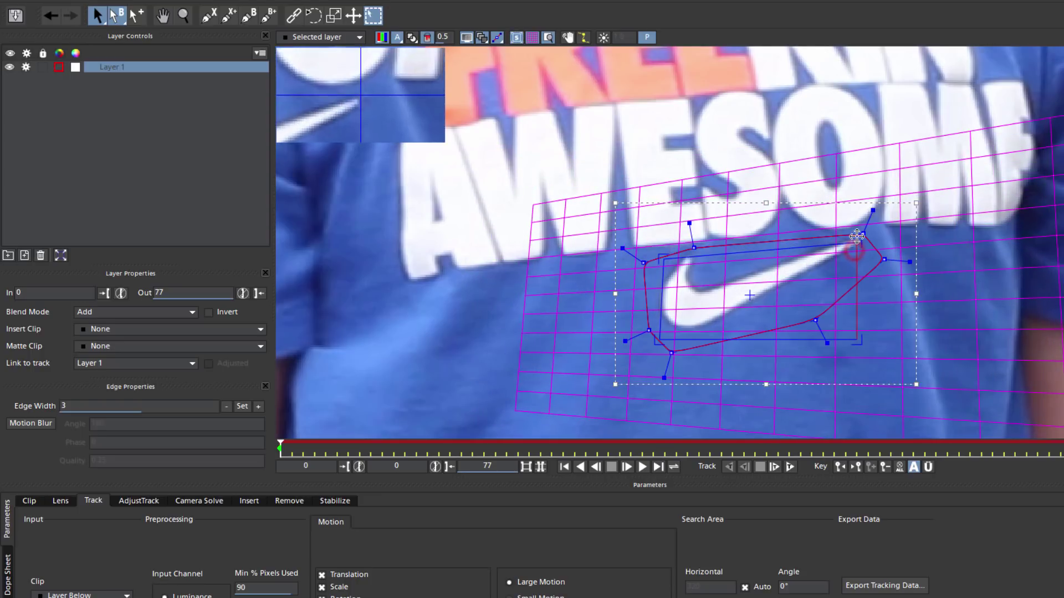
{"action": "left_click_drag", "start_coordinate": [853, 245], "coordinate": [859, 231]}
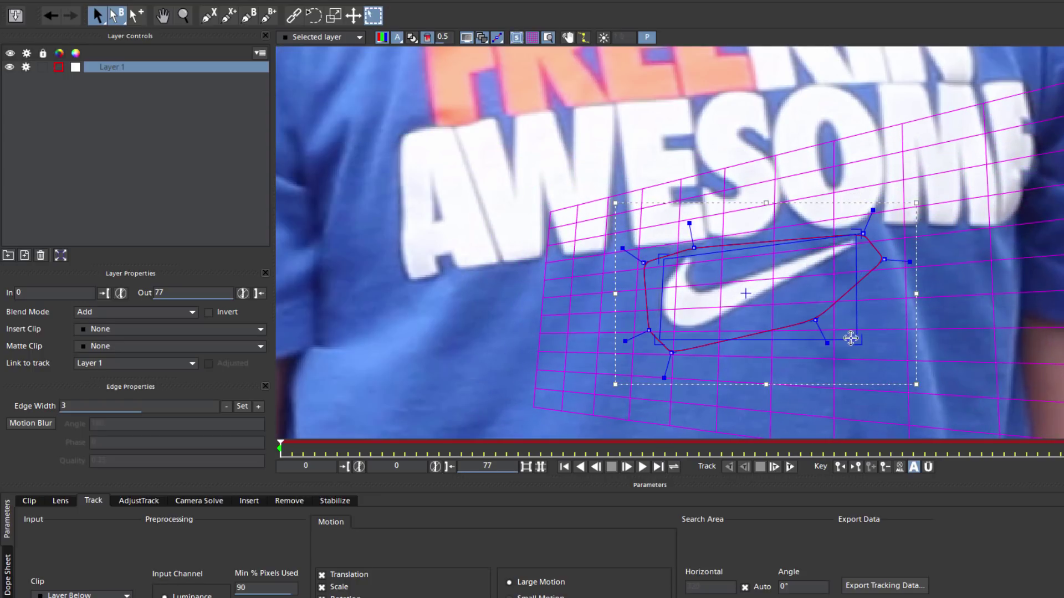
{"action": "left_click_drag", "start_coordinate": [852, 340], "coordinate": [843, 300]}
{"action": "mouse_move", "coordinate": [658, 342]}
{"action": "left_mouse_down"}
{"action": "mouse_move", "coordinate": [657, 326]}
{"action": "mouse_move", "coordinate": [649, 331]}
{"action": "left_mouse_up"}
Step: Track the swoosh forward through the clip and play it back to verify the track
{"action": "left_click", "coordinate": [788, 467]}
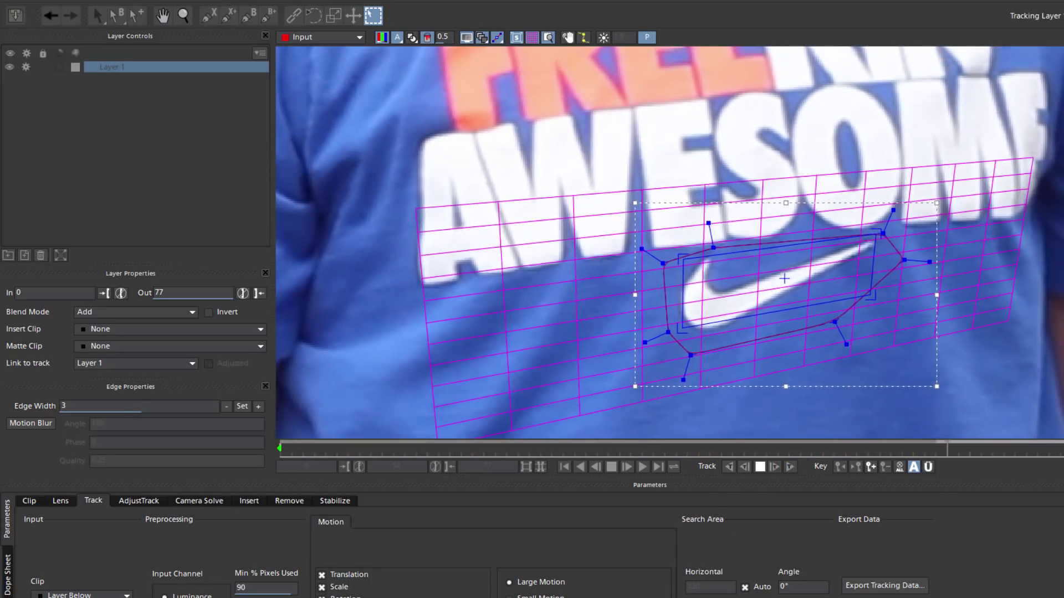
{"action": "left_click", "coordinate": [532, 37]}
{"action": "key", "text": "space"}
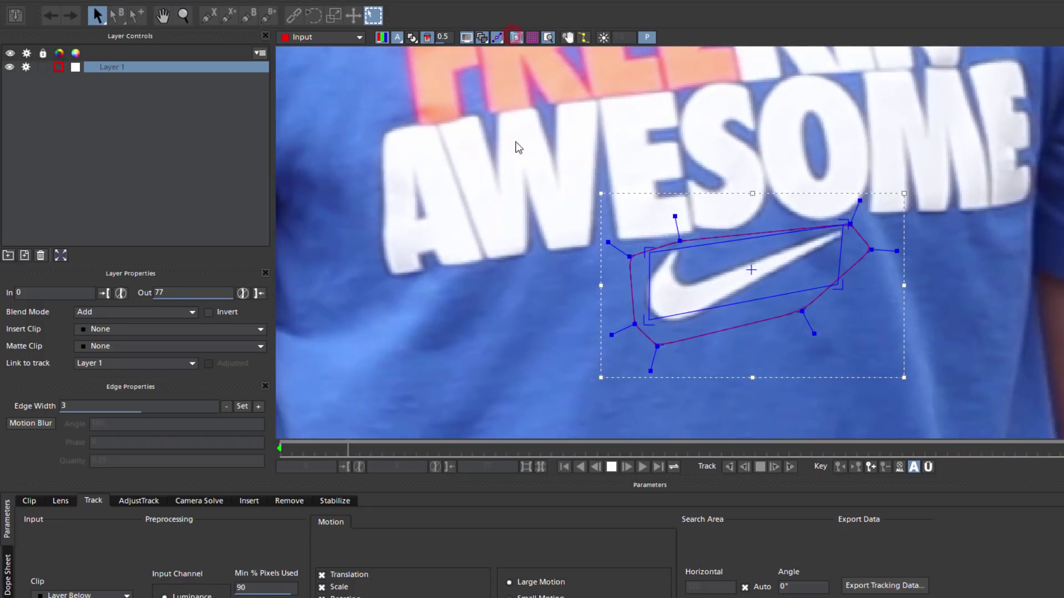
{"action": "left_click", "coordinate": [515, 36]}
{"action": "key", "text": "space"}
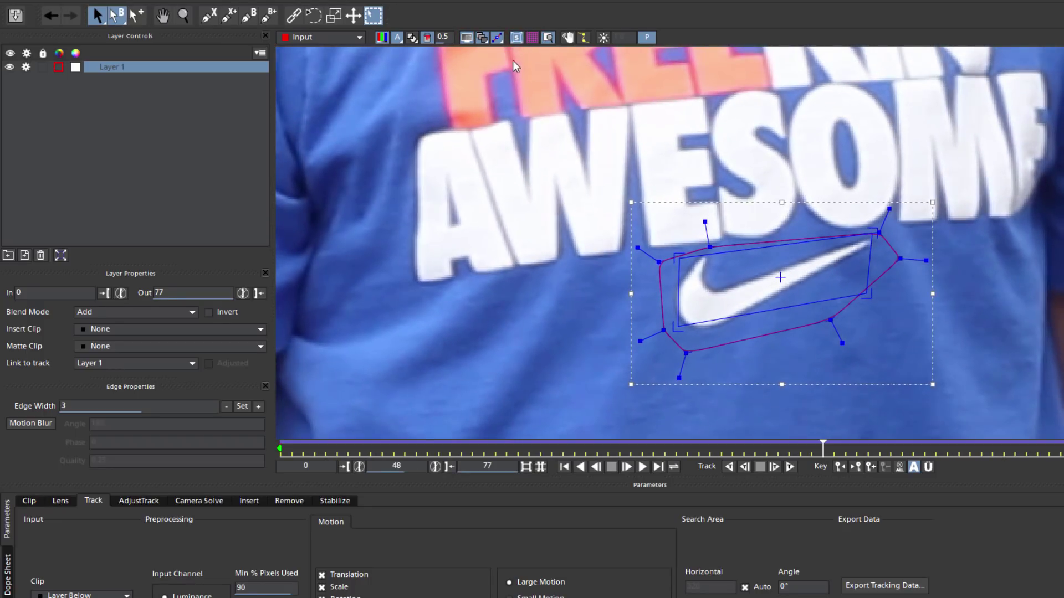
{"action": "left_click", "coordinate": [515, 37]}
{"action": "key", "text": "space"}
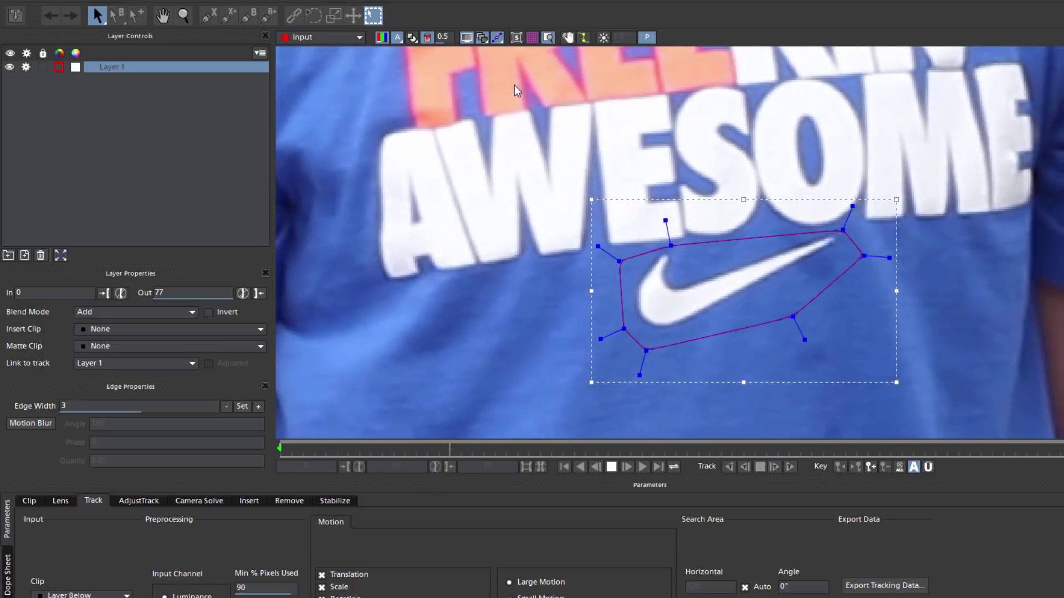
{"action": "key", "text": "space"}
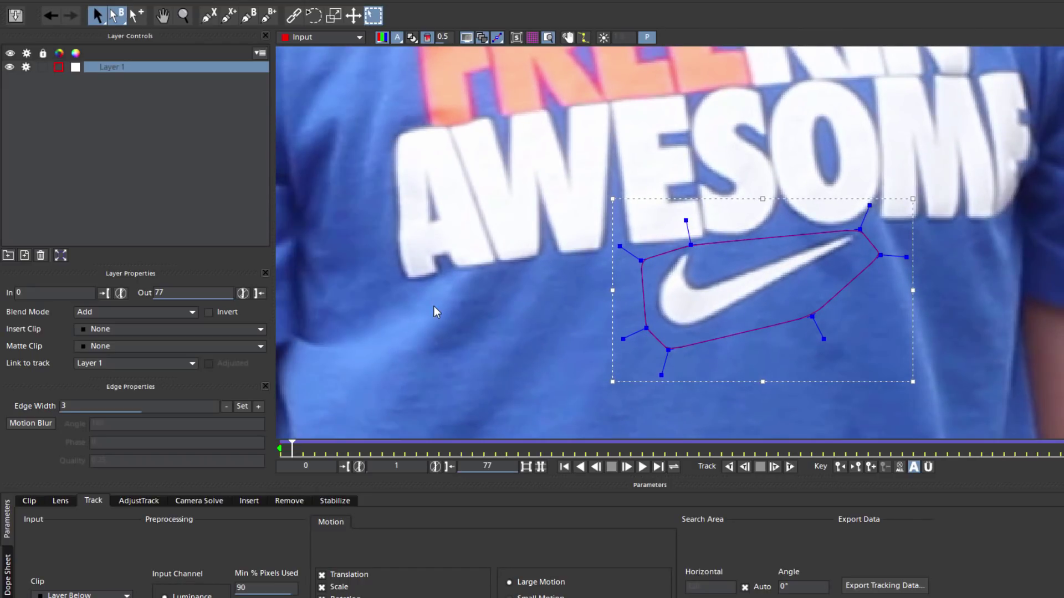
Step: At the first frame, rename the tracked layer to Swish
{"action": "key", "text": "Home"}
{"action": "left_click", "coordinate": [119, 67]}
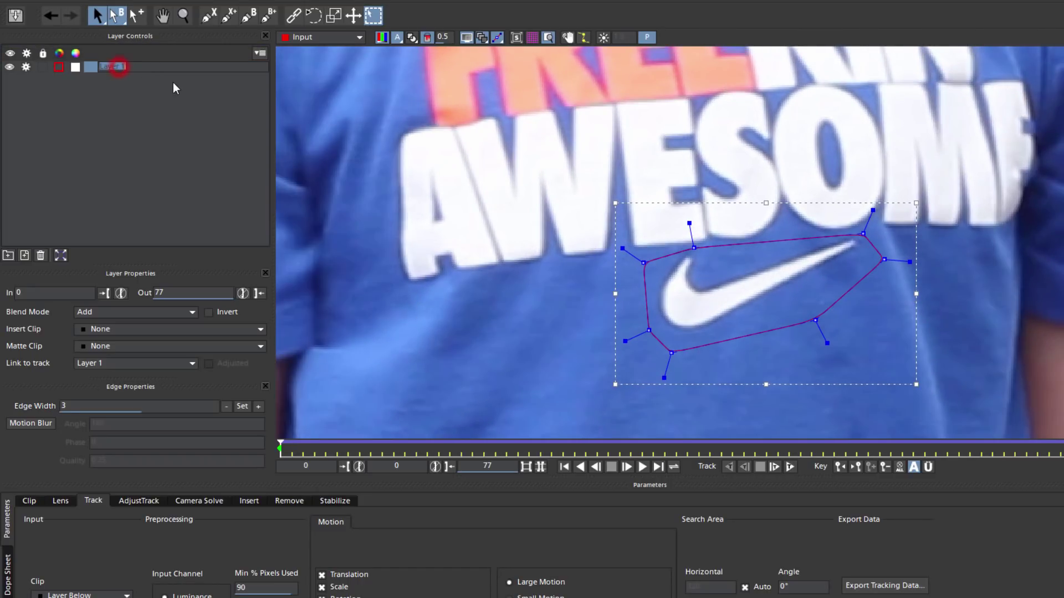
{"action": "type", "text": "Swish"}
{"action": "left_click", "coordinate": [174, 103]}
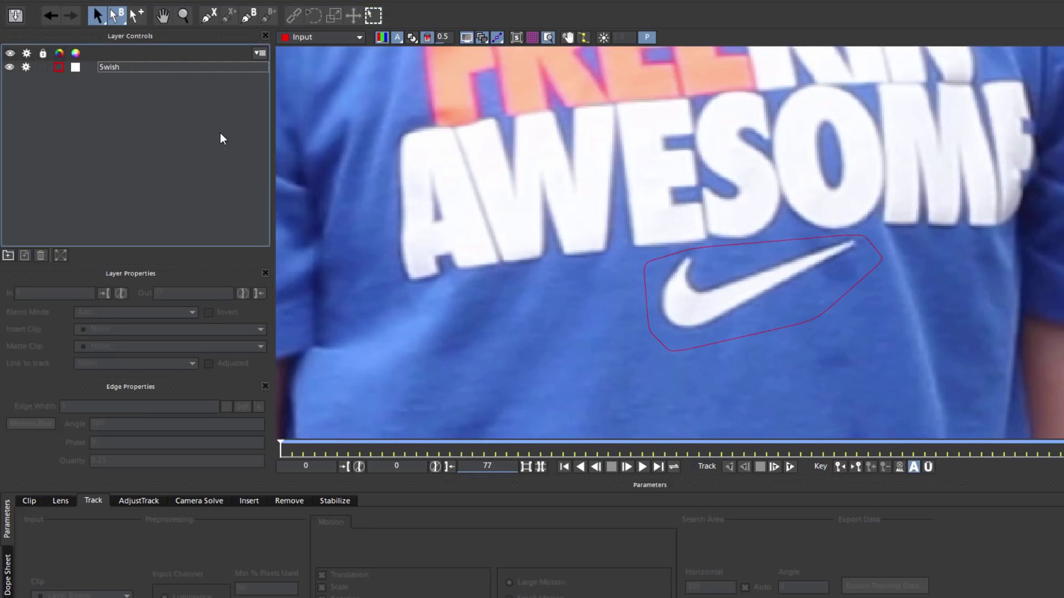
{"action": "left_click", "coordinate": [640, 293]}
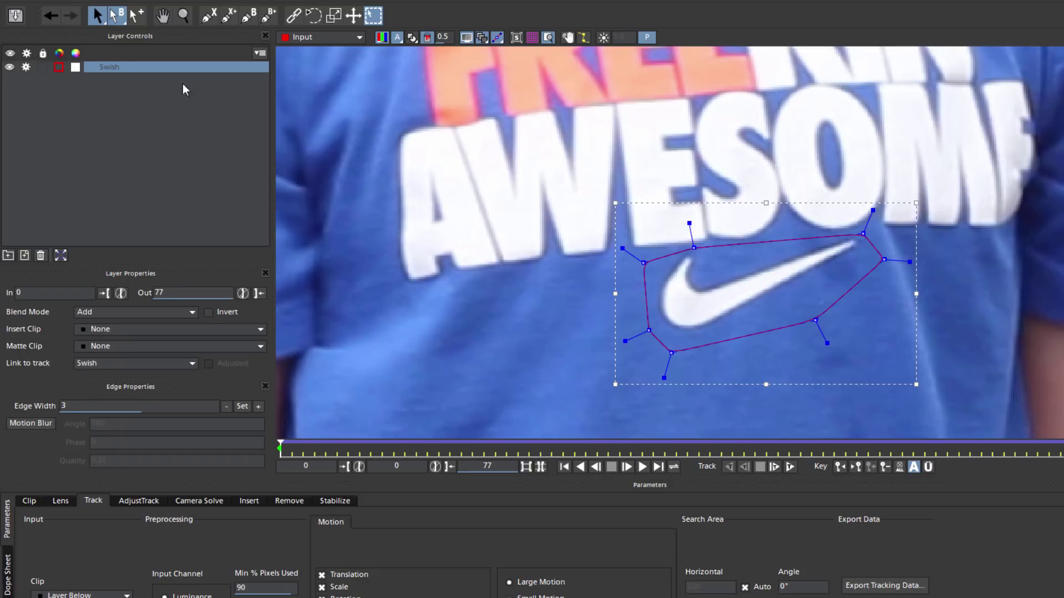
Step: Draw a wider closed X-spline shape around the swoosh and refine its points
{"action": "left_click", "coordinate": [200, 21]}
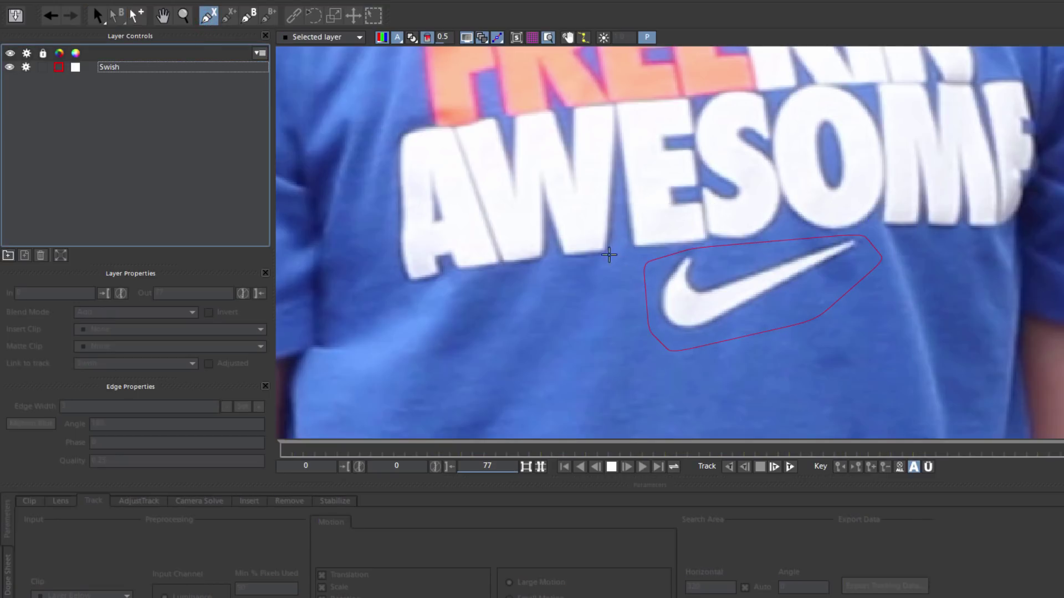
{"action": "left_click", "coordinate": [632, 242]}
{"action": "left_click", "coordinate": [605, 358]}
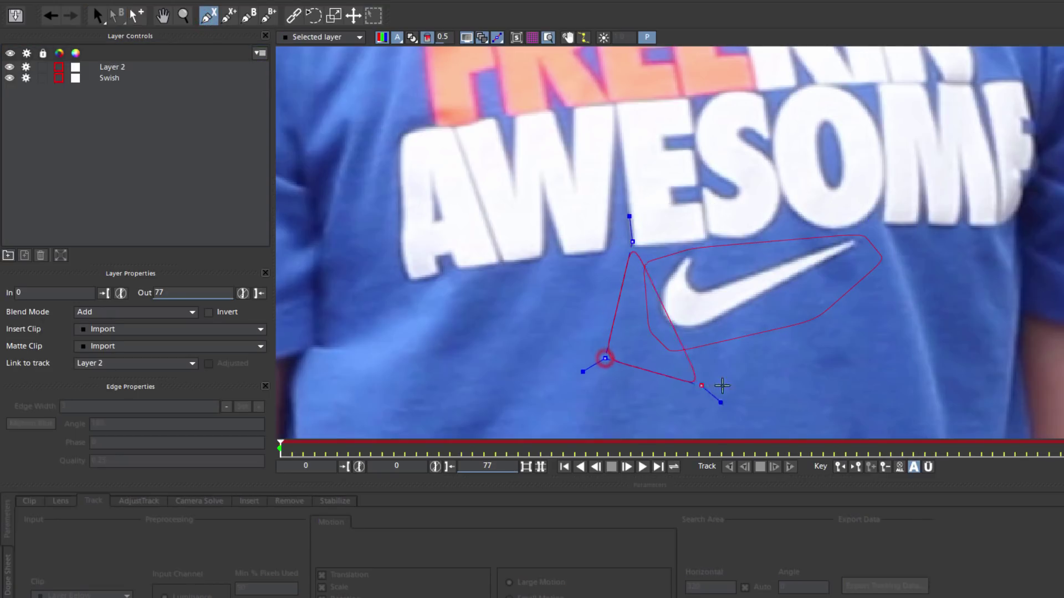
{"action": "left_click", "coordinate": [738, 388]}
{"action": "left_click", "coordinate": [956, 311]}
{"action": "left_click", "coordinate": [922, 199]}
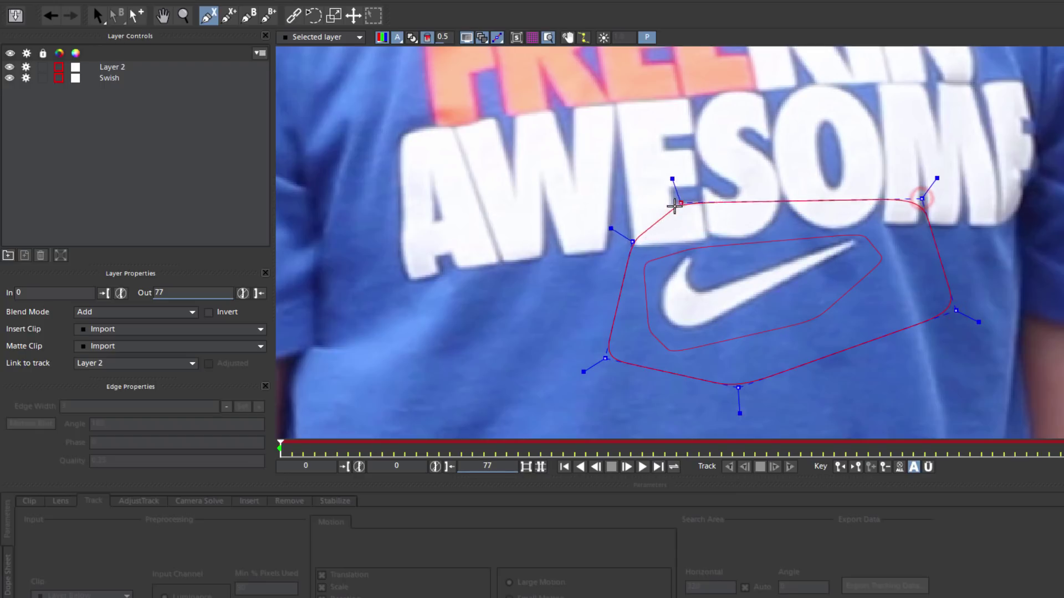
{"action": "right_click", "coordinate": [653, 222]}
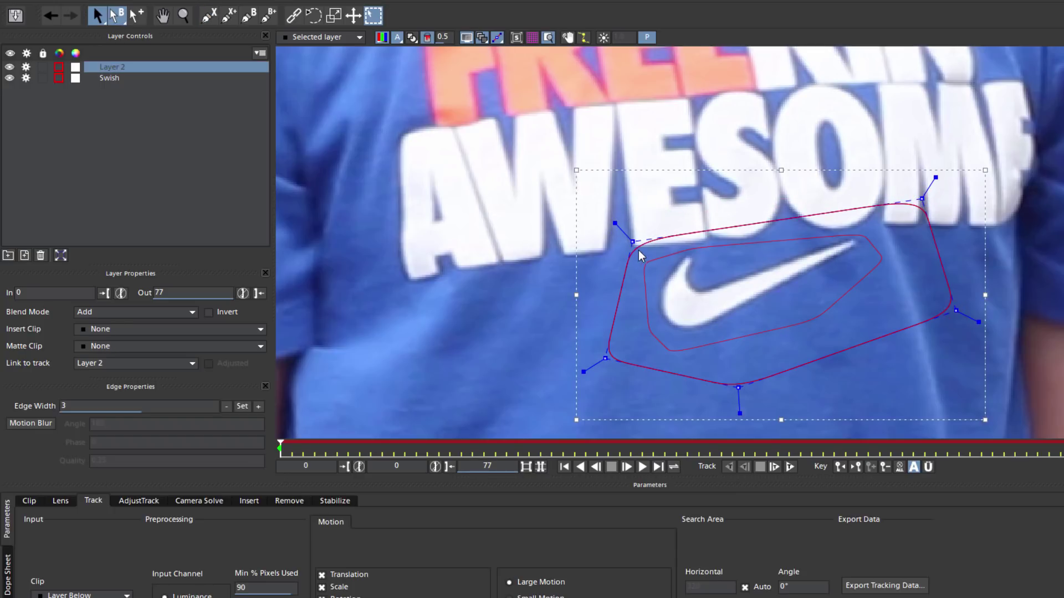
{"action": "left_click_drag", "start_coordinate": [633, 242], "coordinate": [655, 242]}
{"action": "left_click_drag", "start_coordinate": [922, 199], "coordinate": [909, 206]}
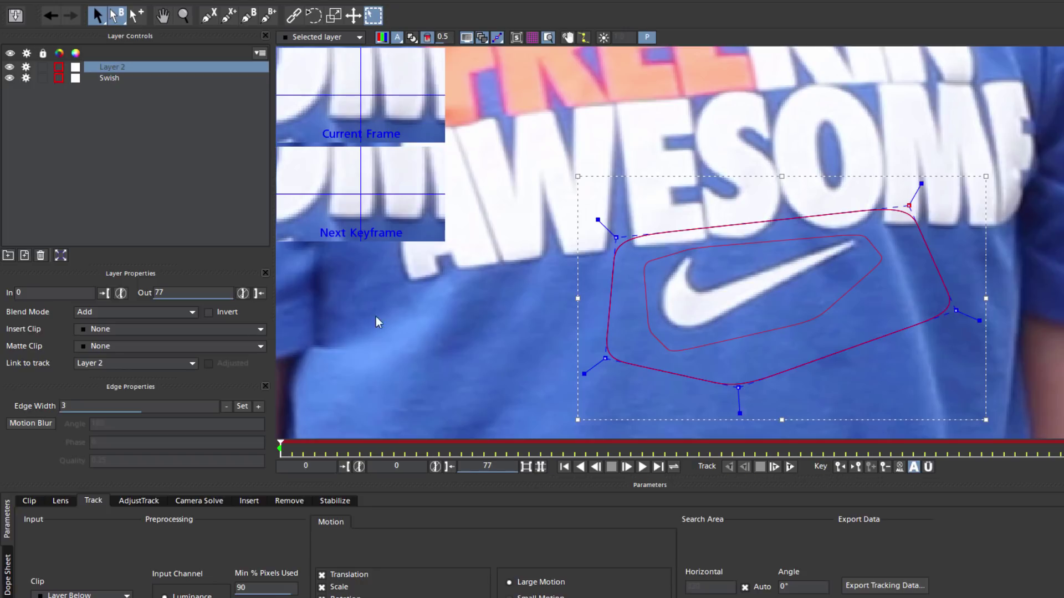
Step: Rename Layer 2 to Background
{"action": "double_click", "coordinate": [114, 66]}
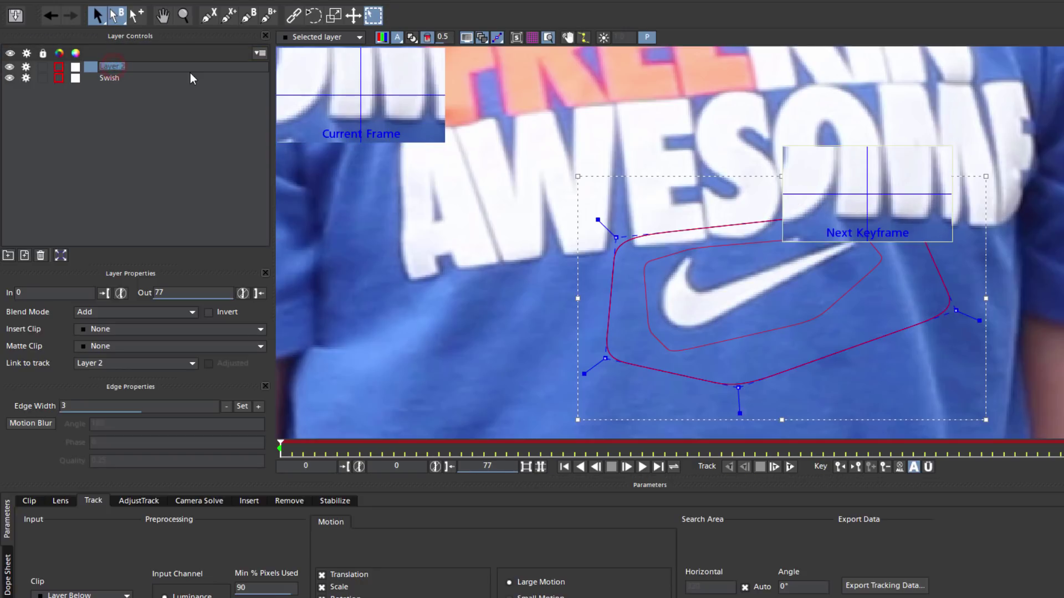
{"action": "type", "text": "Background"}
{"action": "left_click", "coordinate": [132, 130]}
Step: Play the clip to check both shapes, then return to frame 0
{"action": "key", "text": "space"}
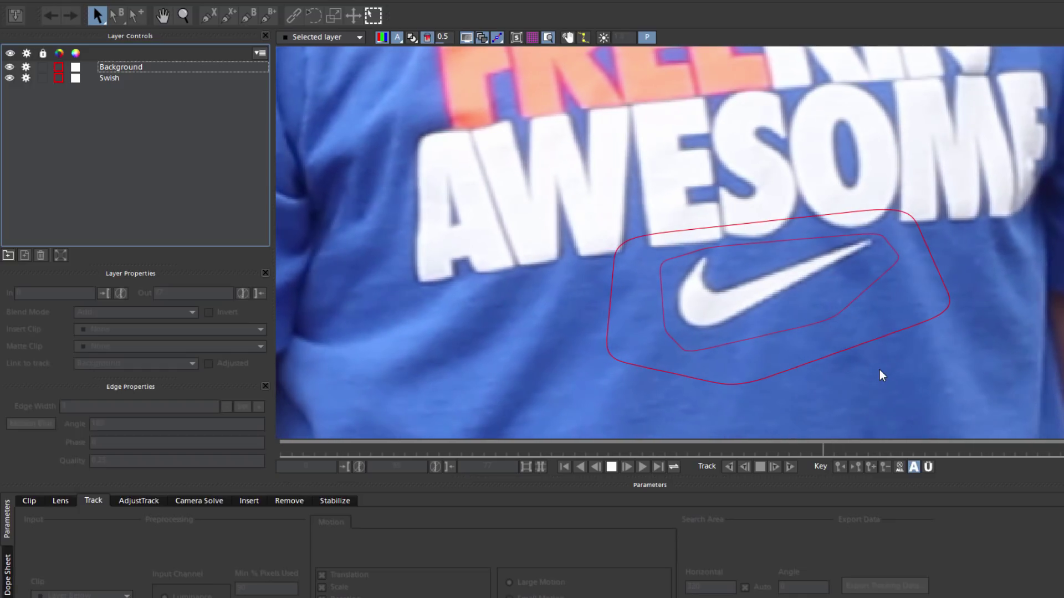
{"action": "key", "text": "space"}
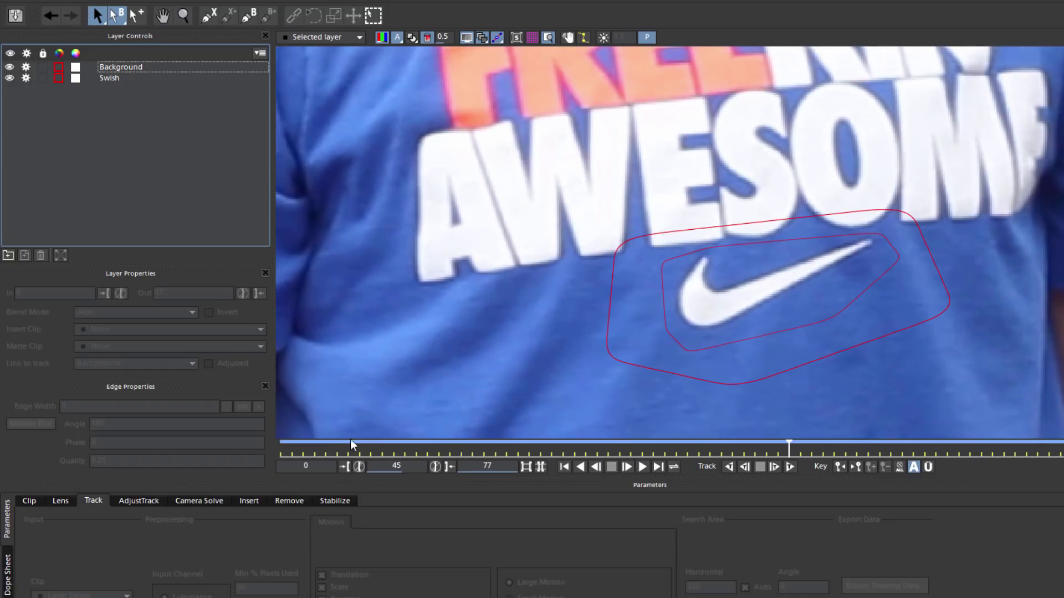
{"action": "left_click", "coordinate": [289, 446]}
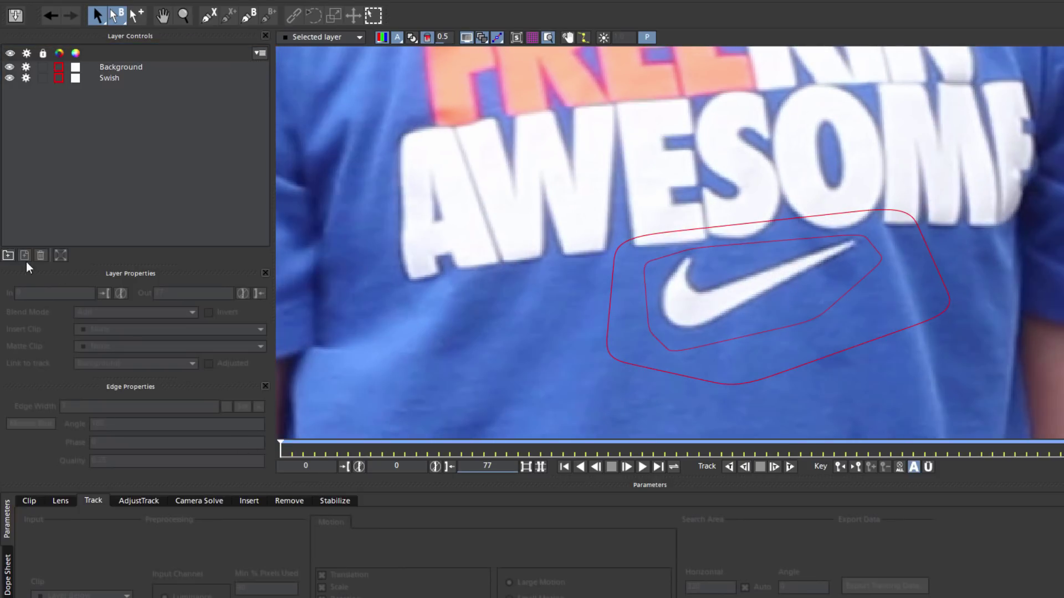
Step: Link the Background layer's track to Swish and play back to confirm it follows
{"action": "left_click", "coordinate": [119, 67]}
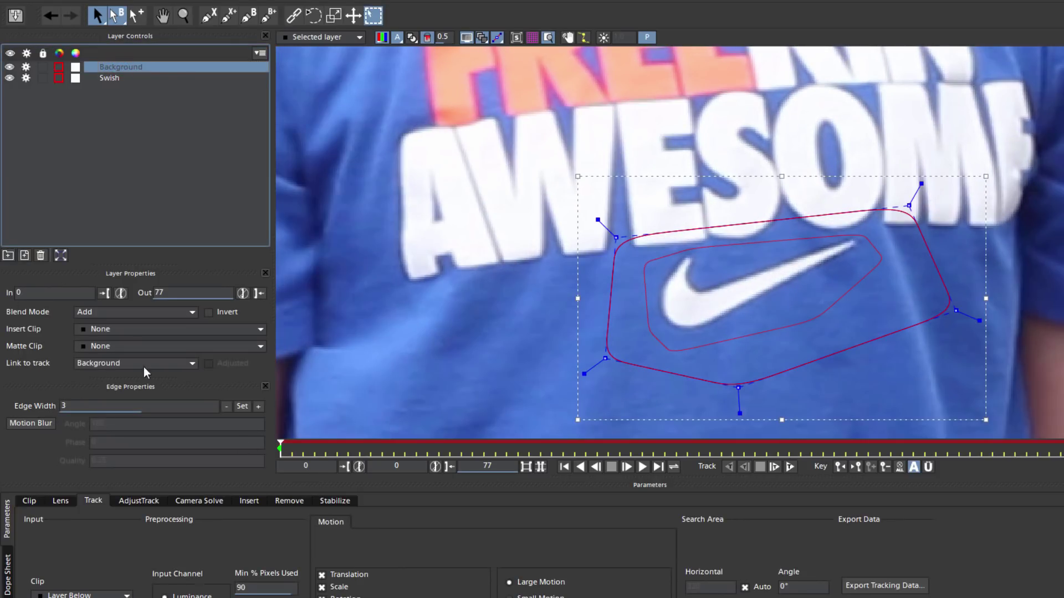
{"action": "left_click", "coordinate": [191, 363]}
{"action": "left_click", "coordinate": [131, 391]}
{"action": "key", "text": "space"}
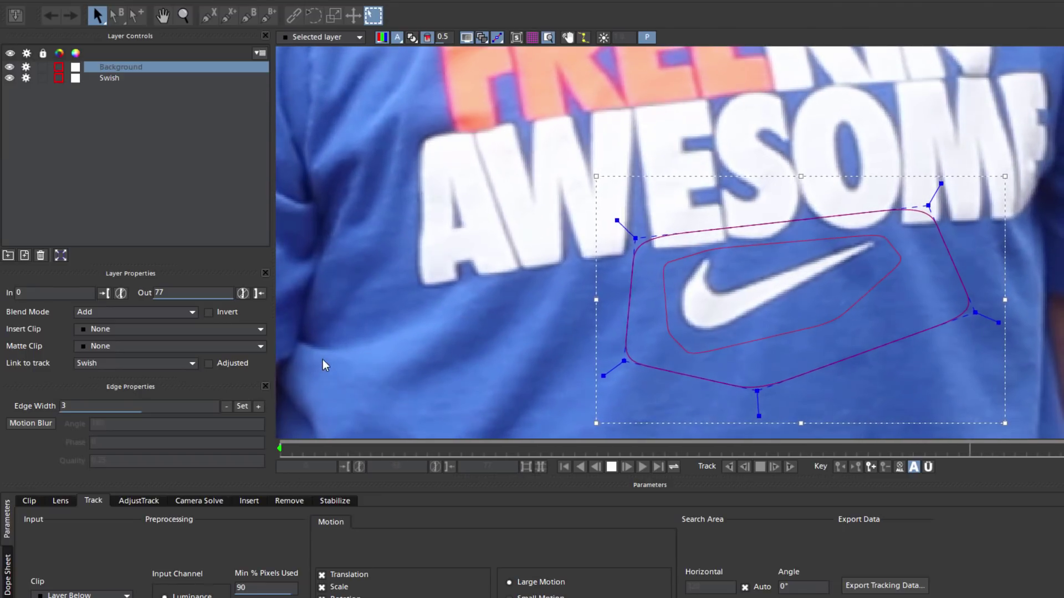
{"action": "left_click", "coordinate": [290, 448]}
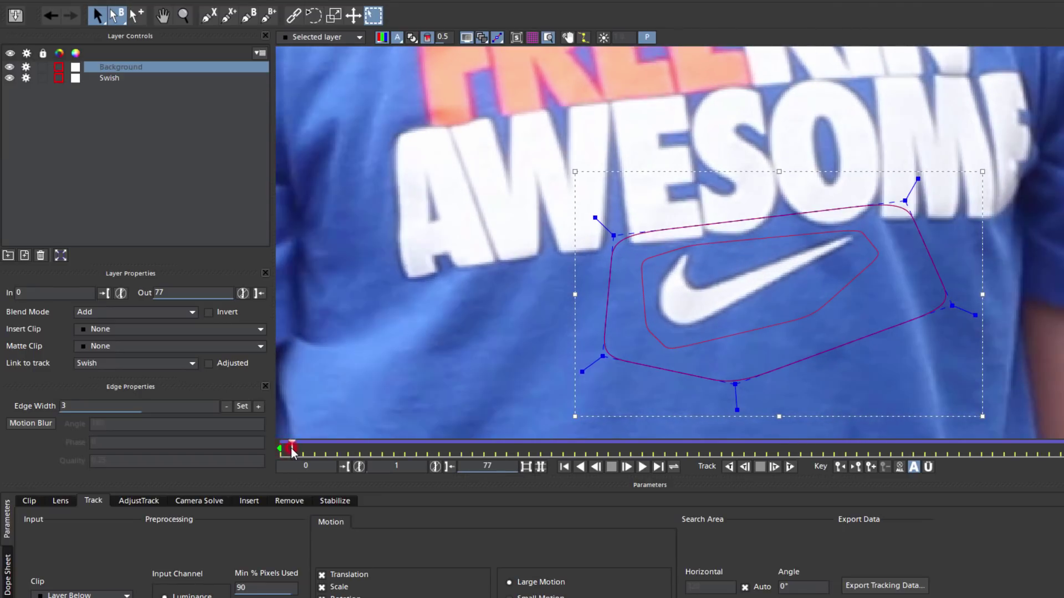
{"action": "left_click_drag", "start_coordinate": [291, 448], "coordinate": [280, 448]}
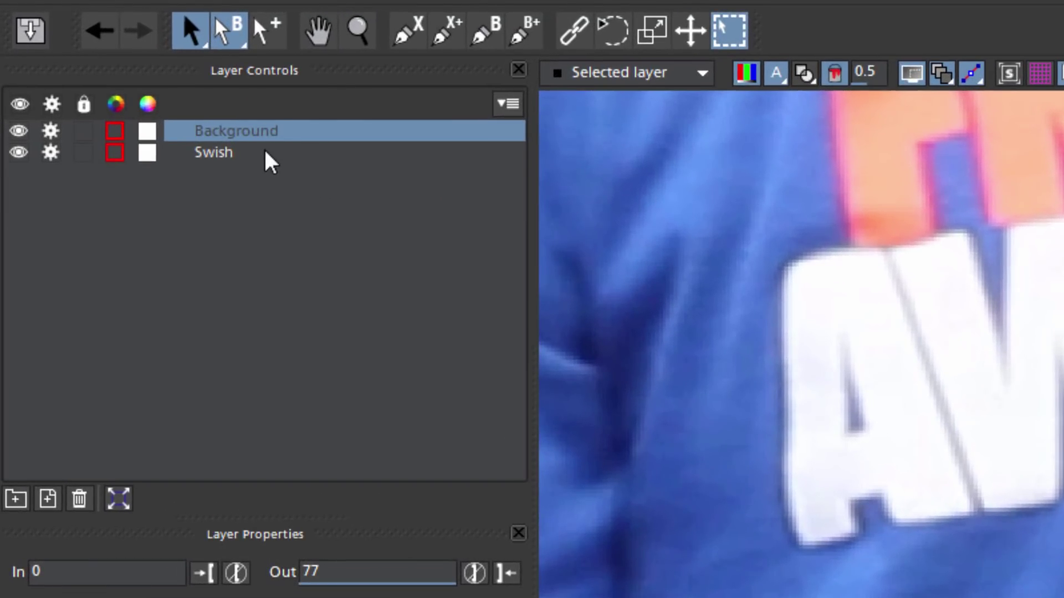
Step: Move Background below Swish in the layer list and set Swish's edge width to 5
{"action": "left_click", "coordinate": [266, 132]}
{"action": "left_click_drag", "start_coordinate": [267, 134], "coordinate": [259, 168]}
{"action": "left_click", "coordinate": [220, 129]}
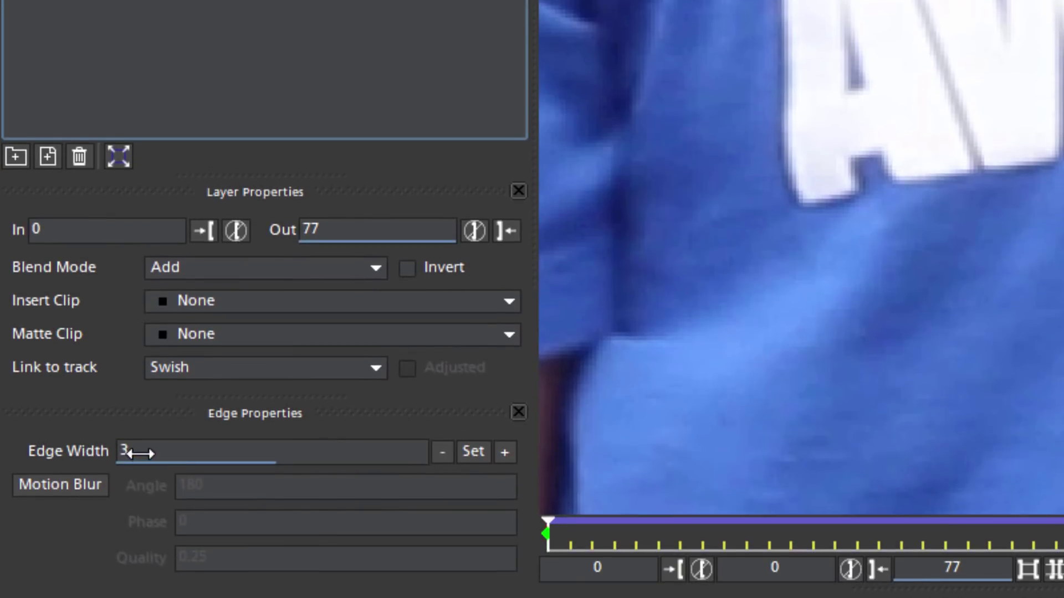
{"action": "left_click", "coordinate": [156, 450]}
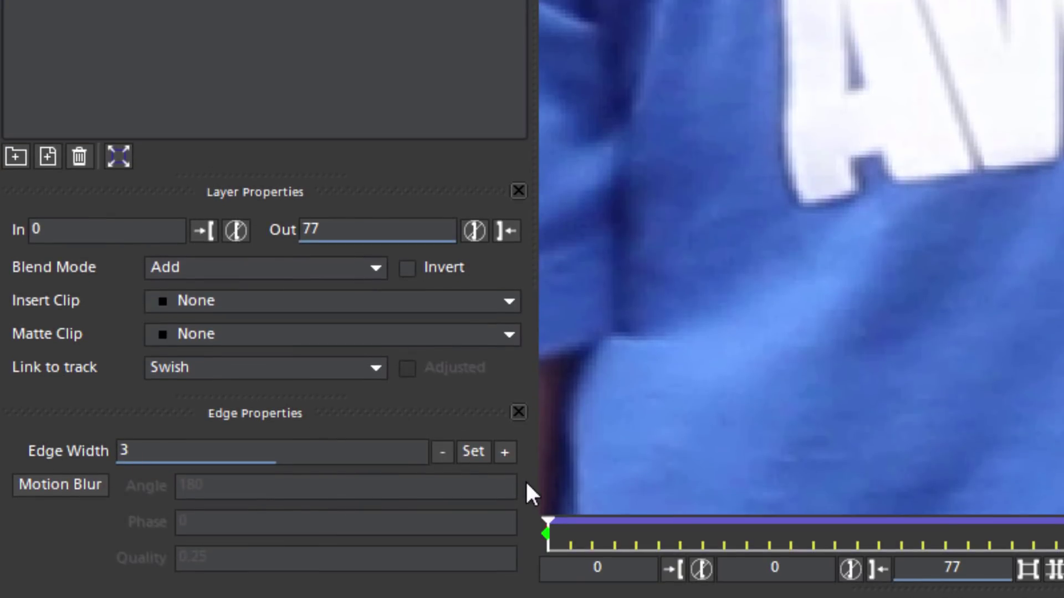
{"action": "key", "text": "BackSpace"}
{"action": "type", "text": "5"}
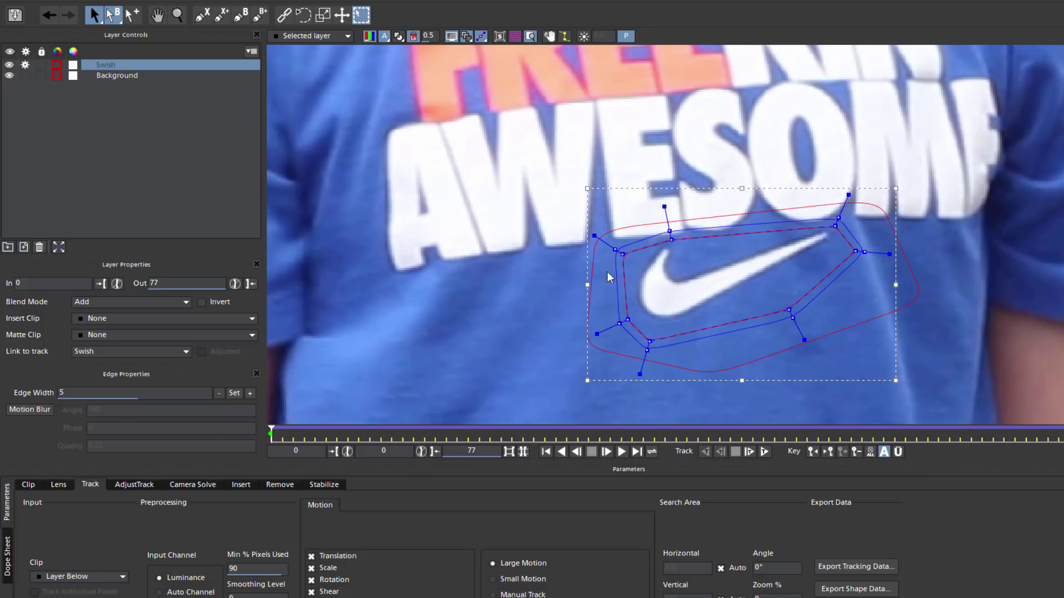
Step: Refit the Background outline to the shirt at frame 47, then return to frame 0
{"action": "left_click", "coordinate": [616, 229]}
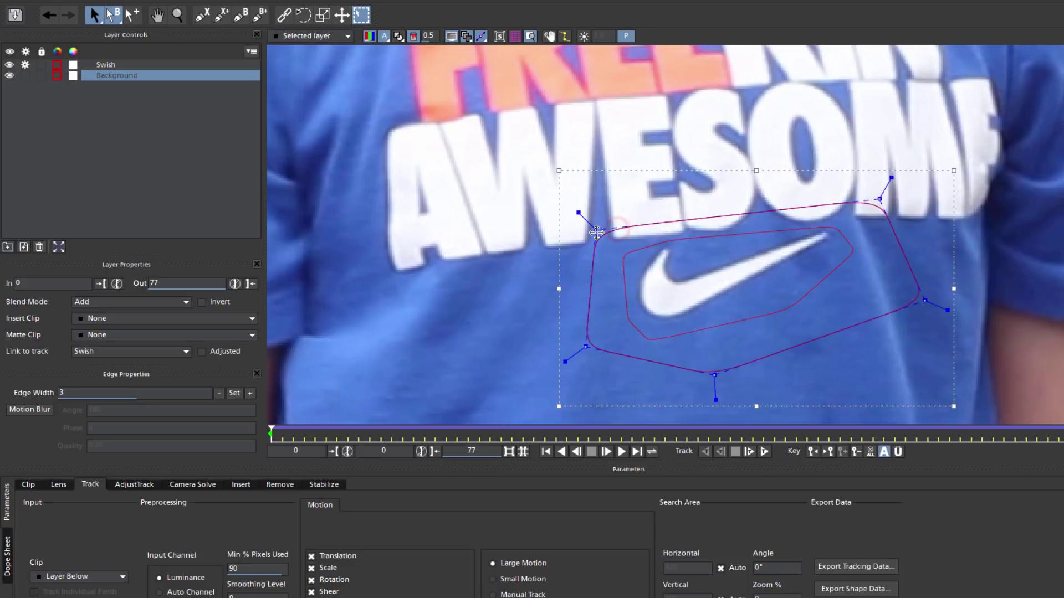
{"action": "key", "text": "t"}
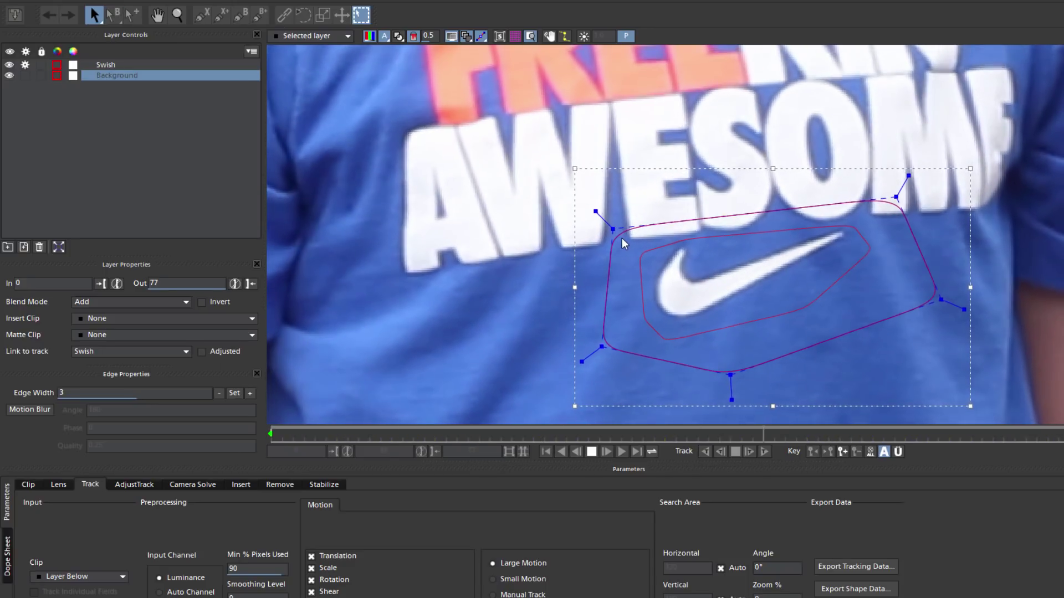
{"action": "mouse_move", "coordinate": [611, 229]}
{"action": "left_mouse_down"}
{"action": "mouse_move", "coordinate": [626, 255]}
{"action": "mouse_move", "coordinate": [609, 238]}
{"action": "left_mouse_up"}
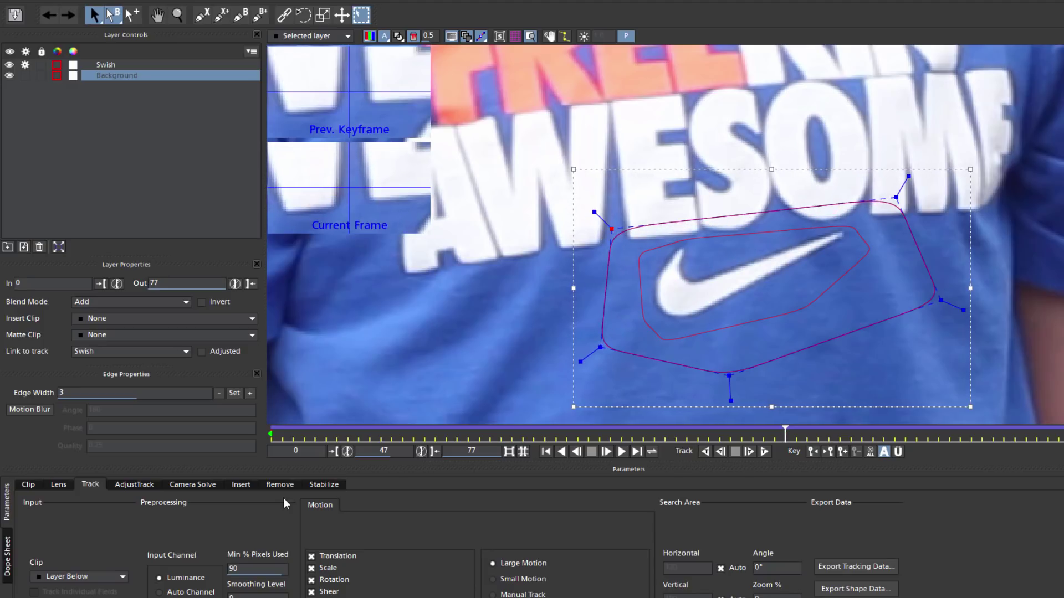
{"action": "left_click", "coordinate": [285, 435]}
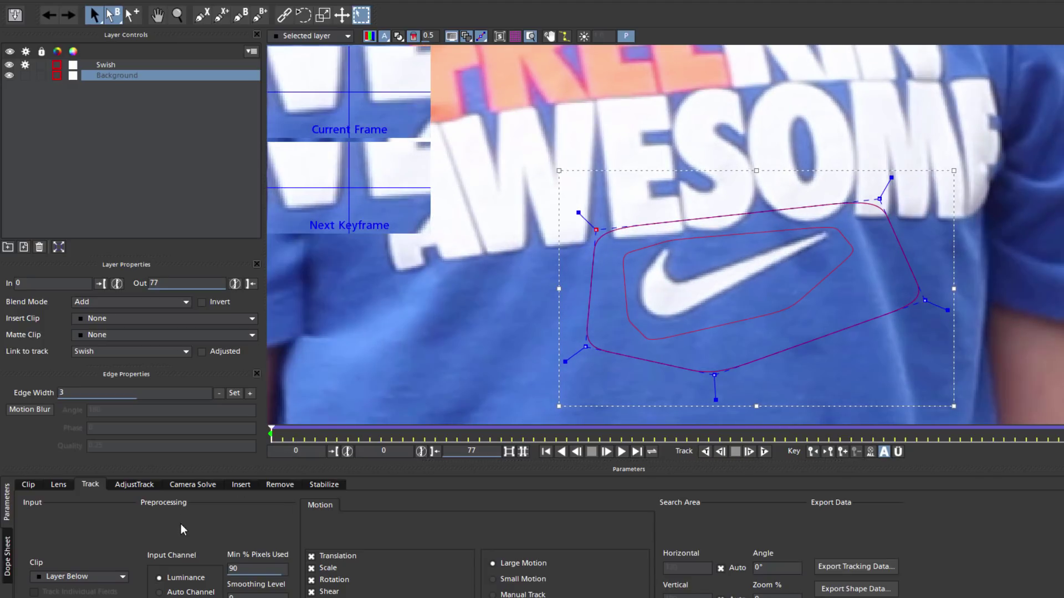
Step: Show the Remove module settings and review the Input Clip and Cleanplate Clip choices, leaving them unchanged
{"action": "left_click", "coordinate": [280, 485]}
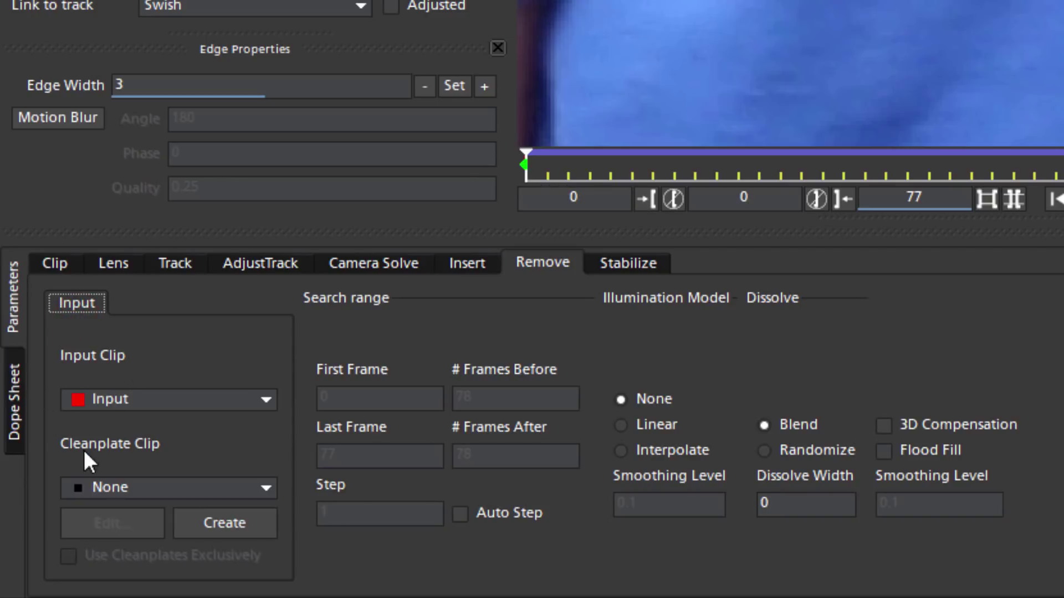
{"action": "left_click", "coordinate": [265, 400]}
{"action": "left_click", "coordinate": [246, 357]}
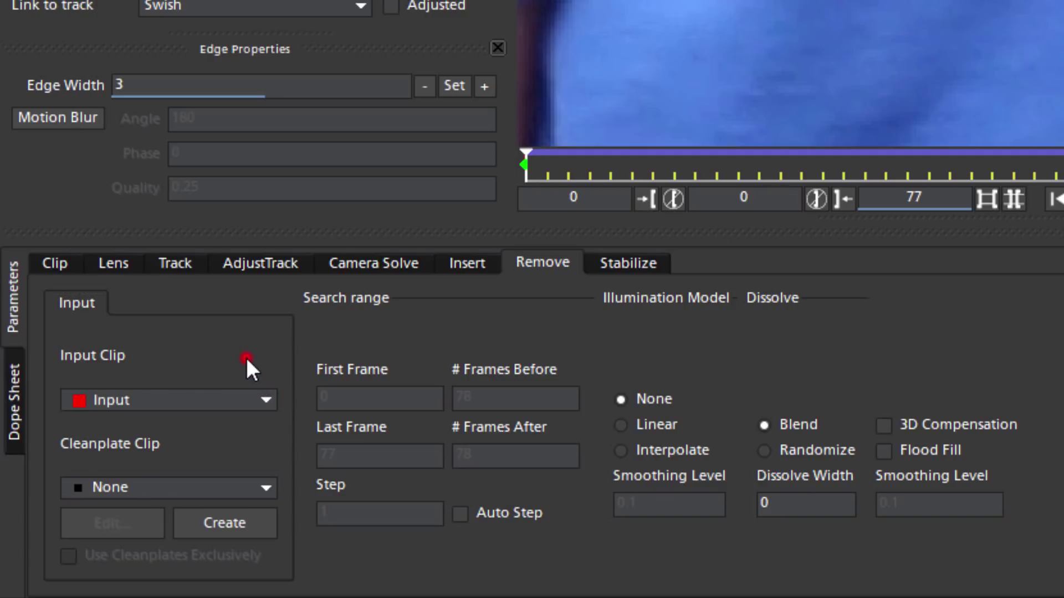
{"action": "left_click", "coordinate": [267, 487]}
{"action": "left_click", "coordinate": [253, 455]}
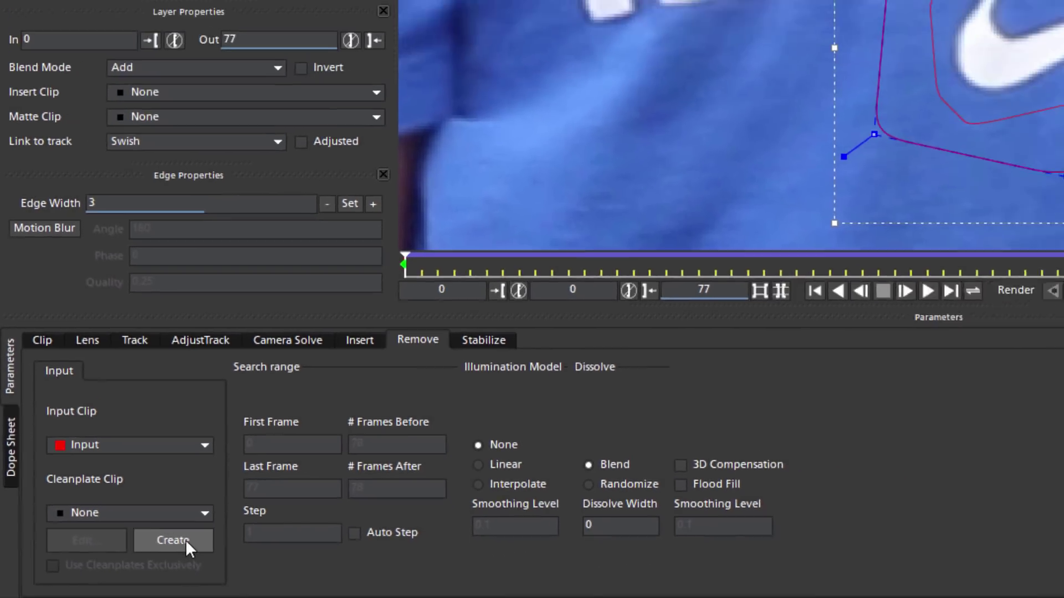
Step: Create a clean plate frame and save it as Clean Plate Input0.TIFF in Desktop > Mocha Tutorial
{"action": "left_click", "coordinate": [225, 523]}
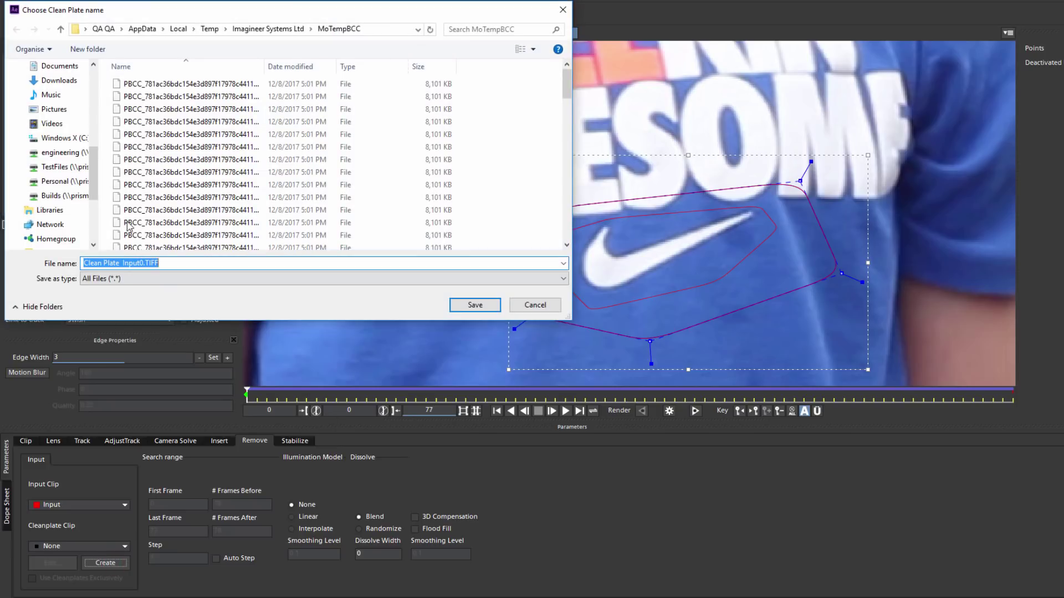
{"action": "left_click_drag", "start_coordinate": [93, 160], "coordinate": [93, 77]}
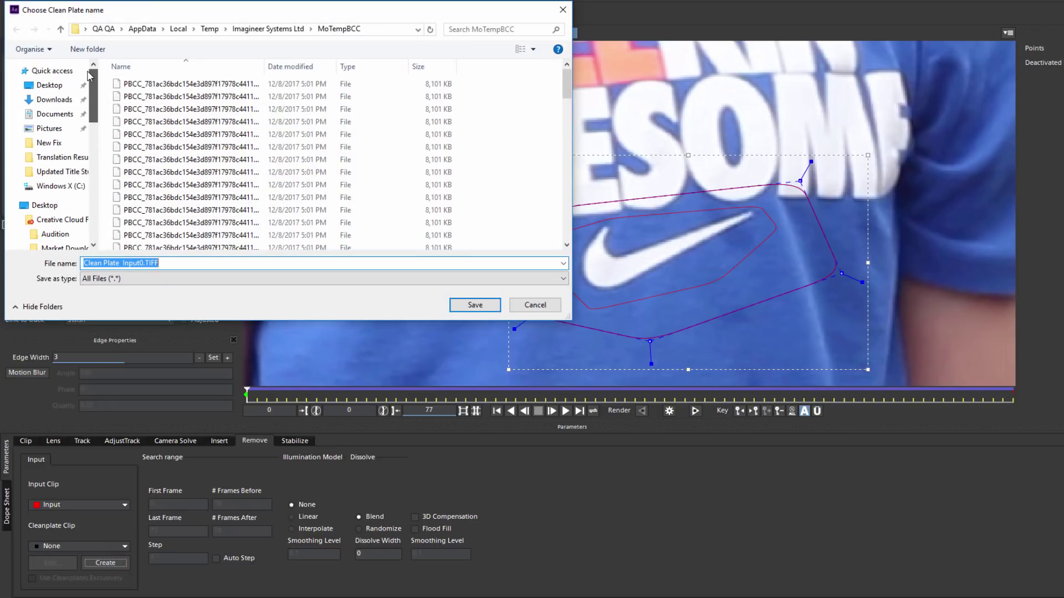
{"action": "left_click", "coordinate": [48, 84]}
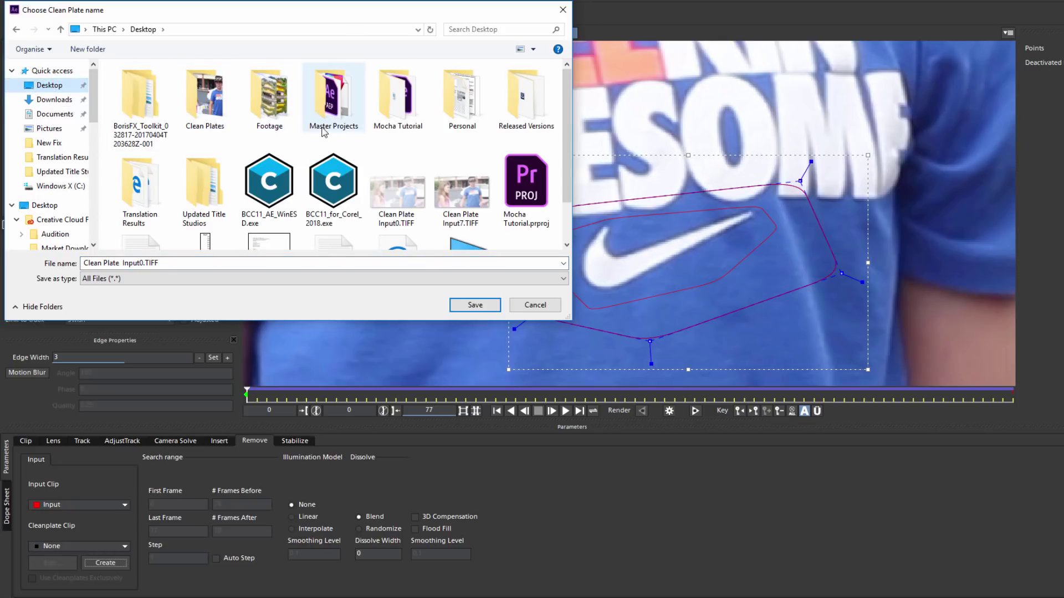
{"action": "double_click", "coordinate": [387, 98]}
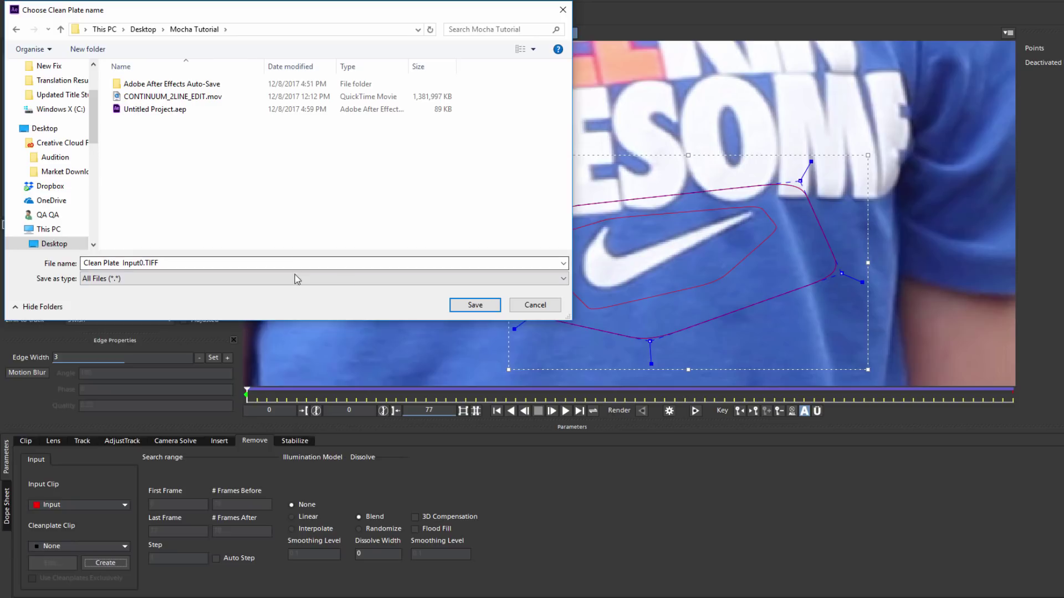
{"action": "left_click", "coordinate": [475, 305]}
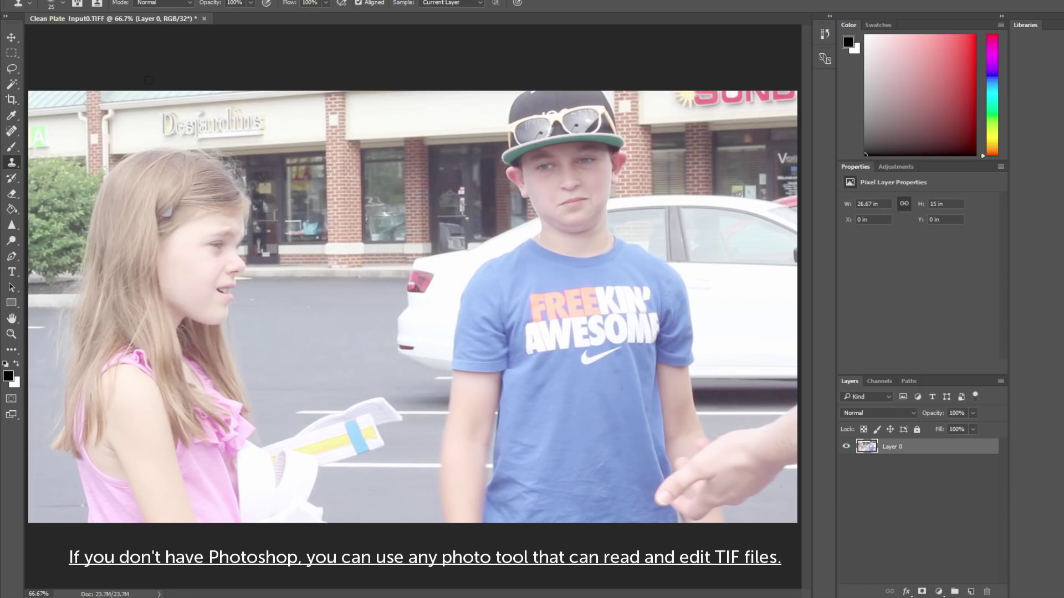
Step: Zoom in to 400% on the Nike swoosh on the boy's shirt
{"action": "left_click", "coordinate": [11, 334]}
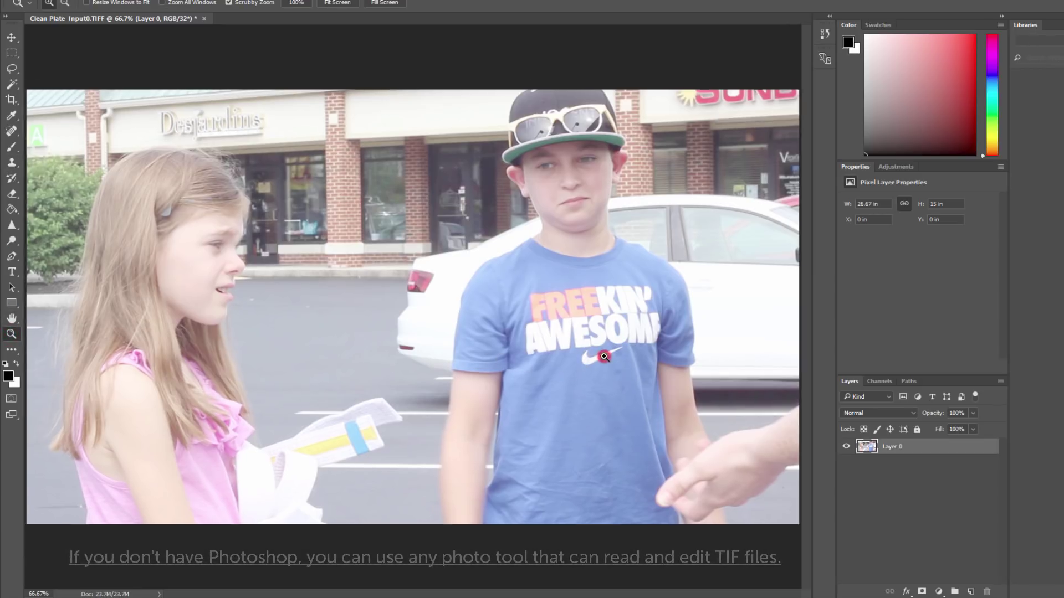
{"action": "left_click", "coordinate": [604, 357]}
{"action": "left_click_drag", "start_coordinate": [604, 356], "coordinate": [605, 355]}
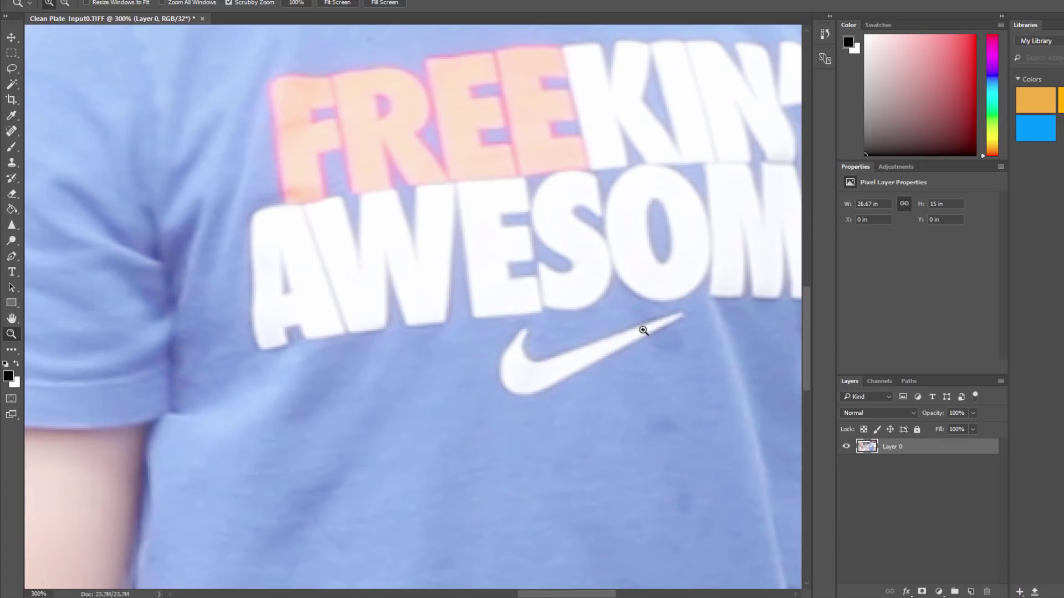
{"action": "left_click", "coordinate": [642, 331]}
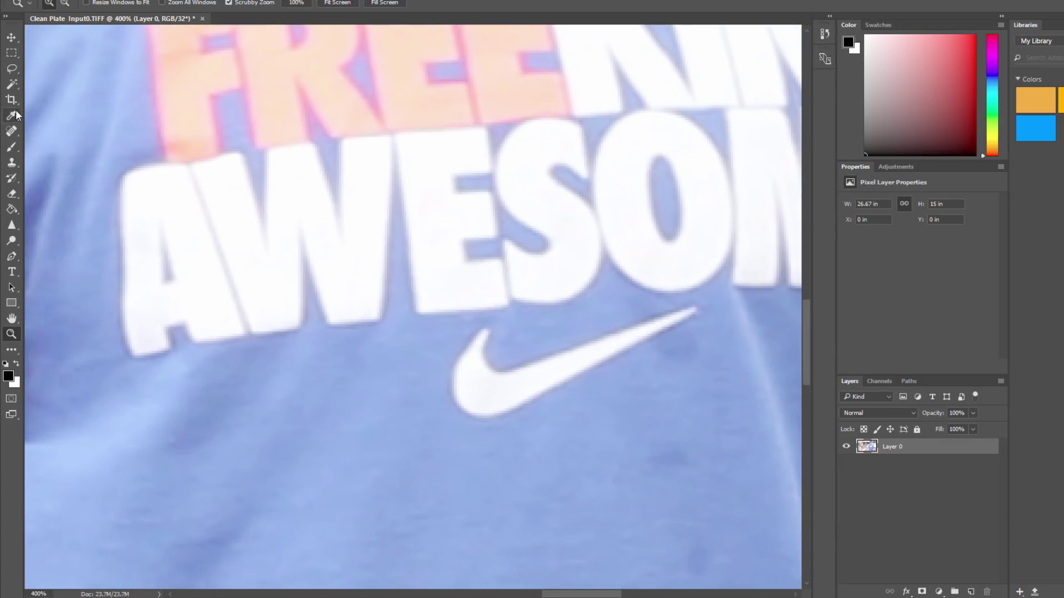
Step: Clone plain blue shirt fabric over the swoosh with the Clone Stamp until it disappears
{"action": "left_click", "coordinate": [12, 163]}
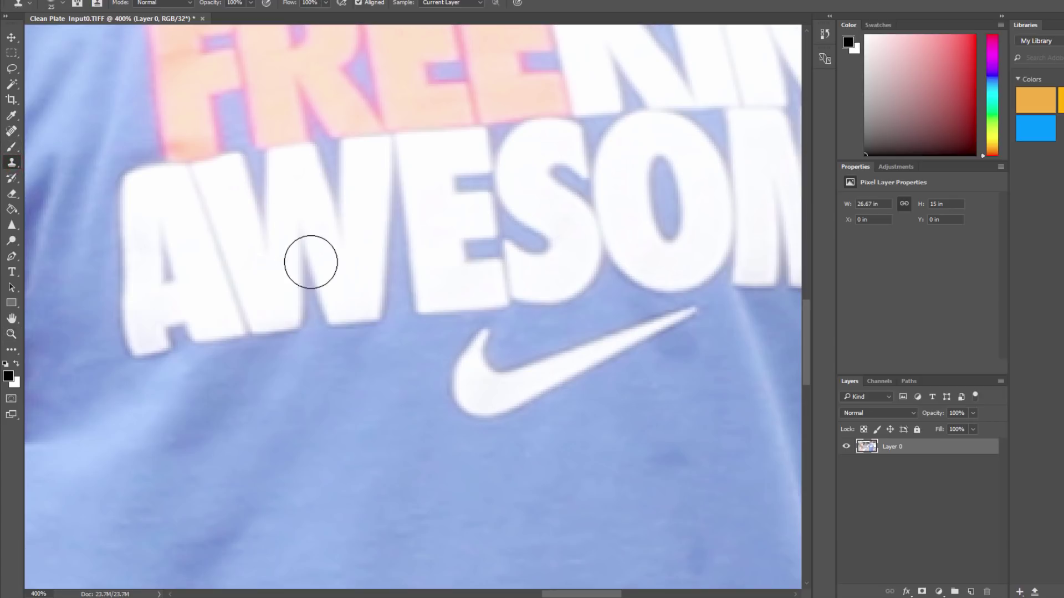
{"action": "left_click", "coordinate": [425, 414], "text": "alt"}
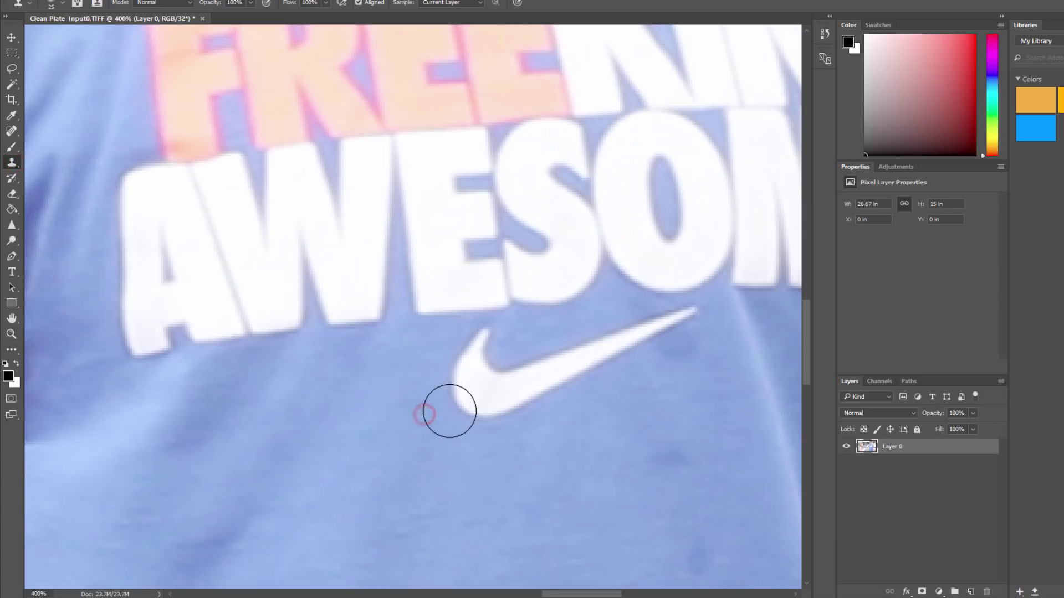
{"action": "mouse_move", "coordinate": [451, 411]}
{"action": "left_mouse_down"}
{"action": "mouse_move", "coordinate": [481, 394]}
{"action": "mouse_move", "coordinate": [492, 413]}
{"action": "mouse_move", "coordinate": [454, 402]}
{"action": "mouse_move", "coordinate": [460, 366]}
{"action": "left_mouse_up"}
{"action": "left_click", "coordinate": [457, 447], "text": "alt"}
{"action": "mouse_move", "coordinate": [485, 404]}
{"action": "left_mouse_down"}
{"action": "mouse_move", "coordinate": [503, 391]}
{"action": "mouse_move", "coordinate": [471, 351]}
{"action": "mouse_move", "coordinate": [524, 375]}
{"action": "mouse_move", "coordinate": [513, 333]}
{"action": "mouse_move", "coordinate": [585, 347]}
{"action": "mouse_move", "coordinate": [573, 337]}
{"action": "mouse_move", "coordinate": [698, 324]}
{"action": "left_mouse_up"}
{"action": "left_click", "coordinate": [465, 361], "text": "alt"}
{"action": "left_click", "coordinate": [515, 440], "text": "alt"}
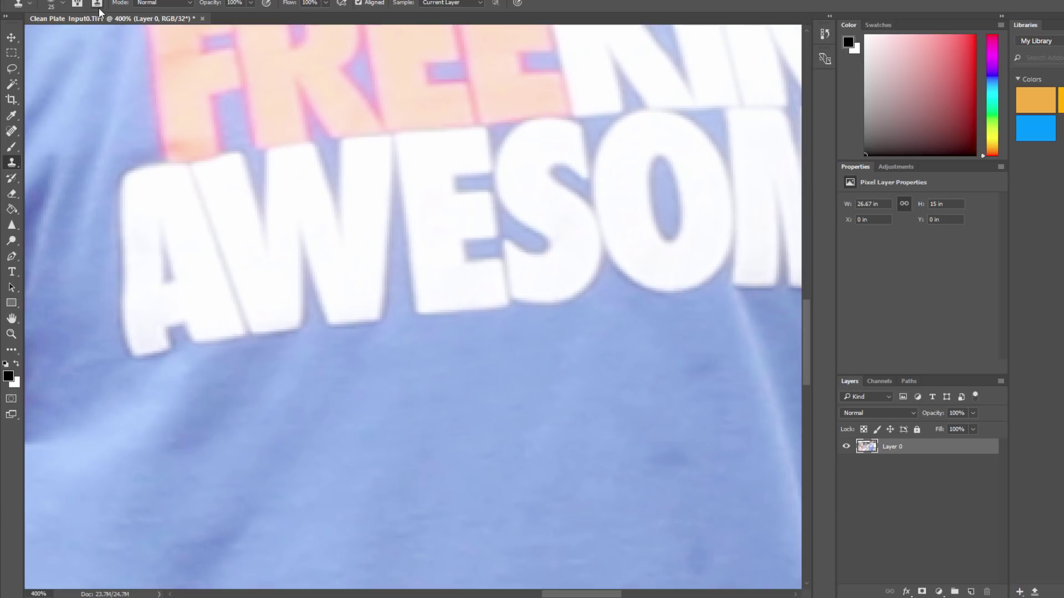
{"action": "left_click", "coordinate": [35, 0]}
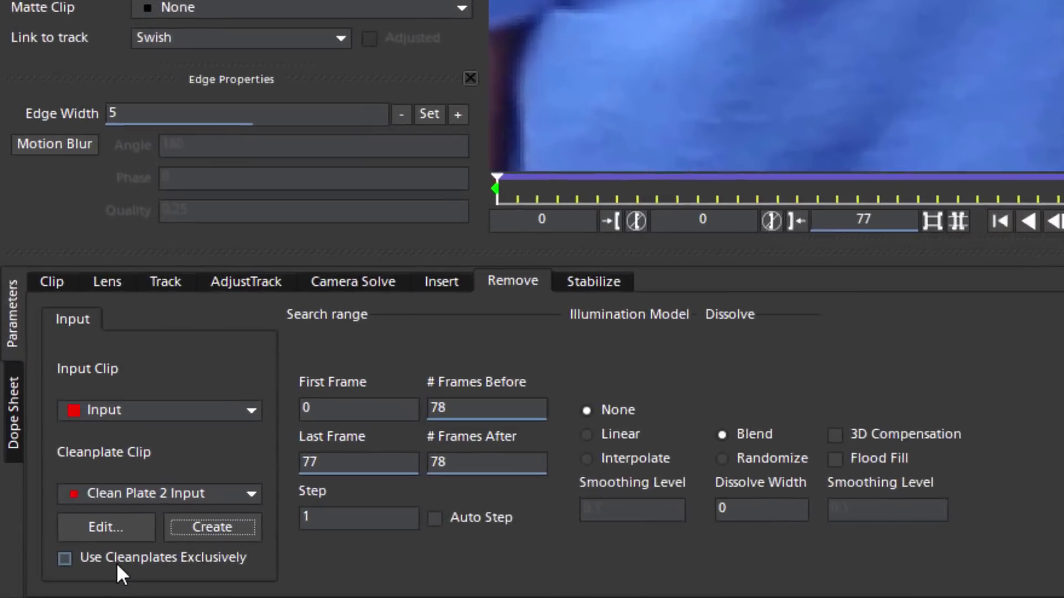
Step: Render the swoosh removal from the clean plate only, toggling overlays to check it
{"action": "left_click", "coordinate": [62, 579]}
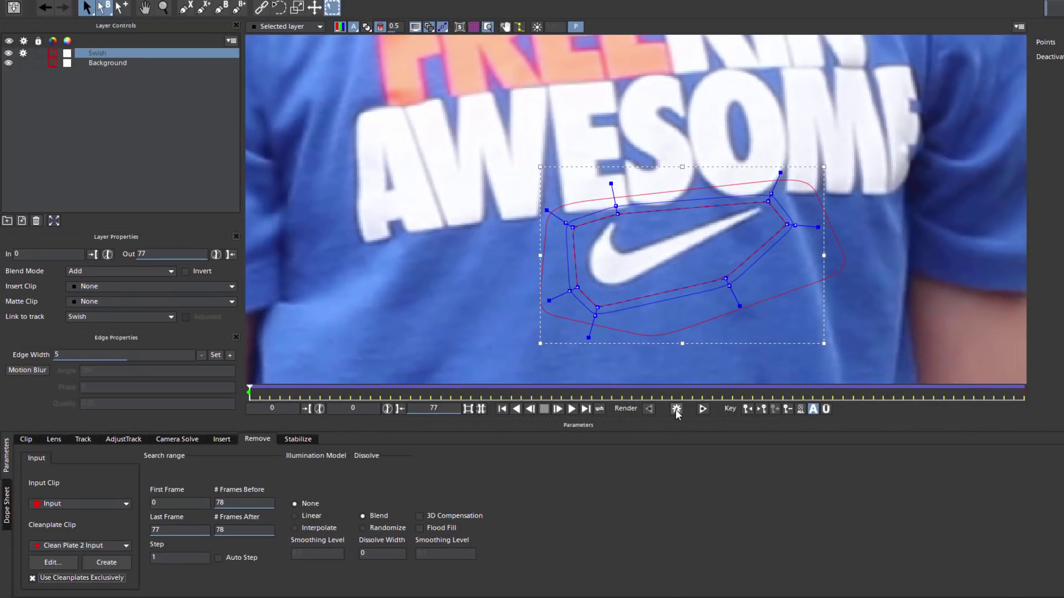
{"action": "left_click", "coordinate": [676, 409]}
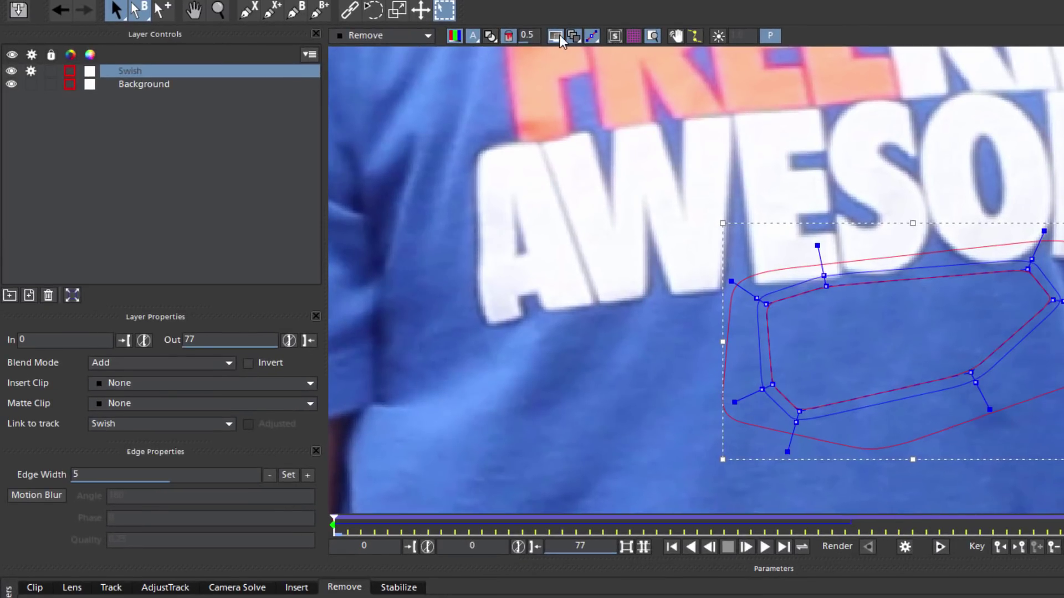
{"action": "left_click", "coordinate": [555, 35]}
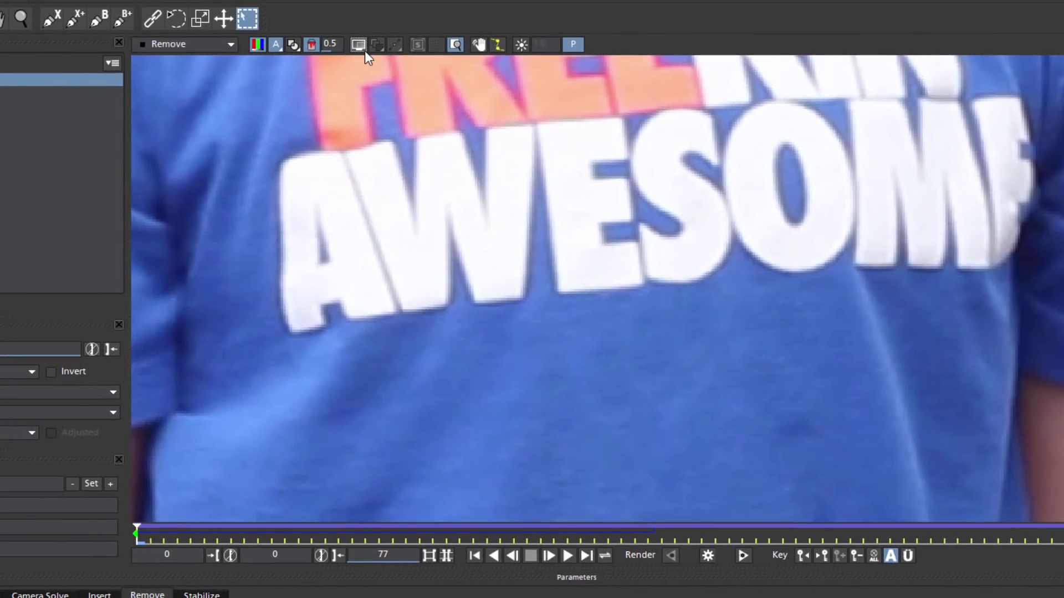
{"action": "left_click", "coordinate": [359, 45]}
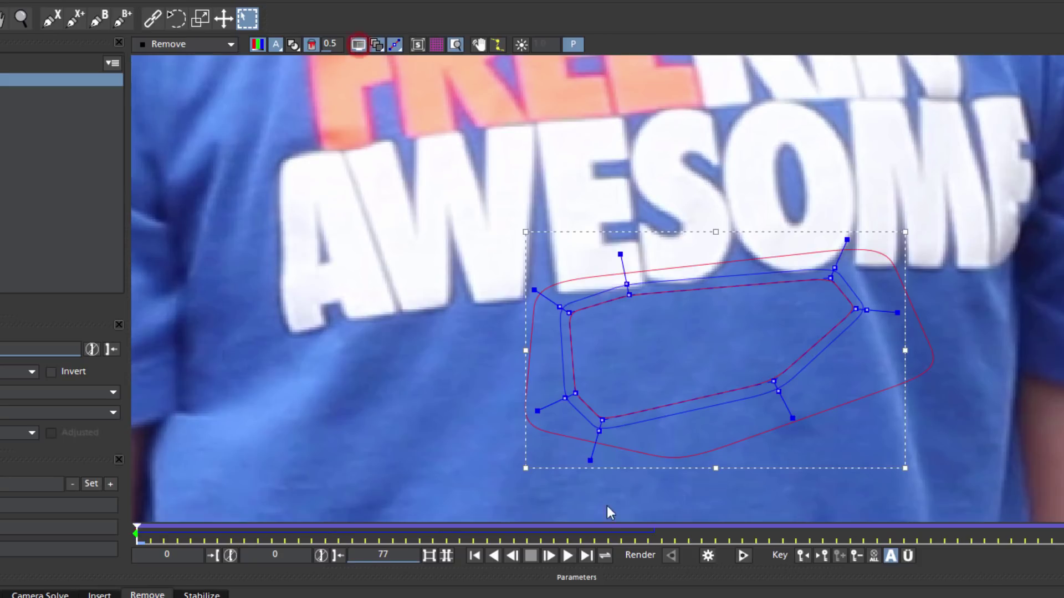
{"action": "left_click", "coordinate": [743, 557]}
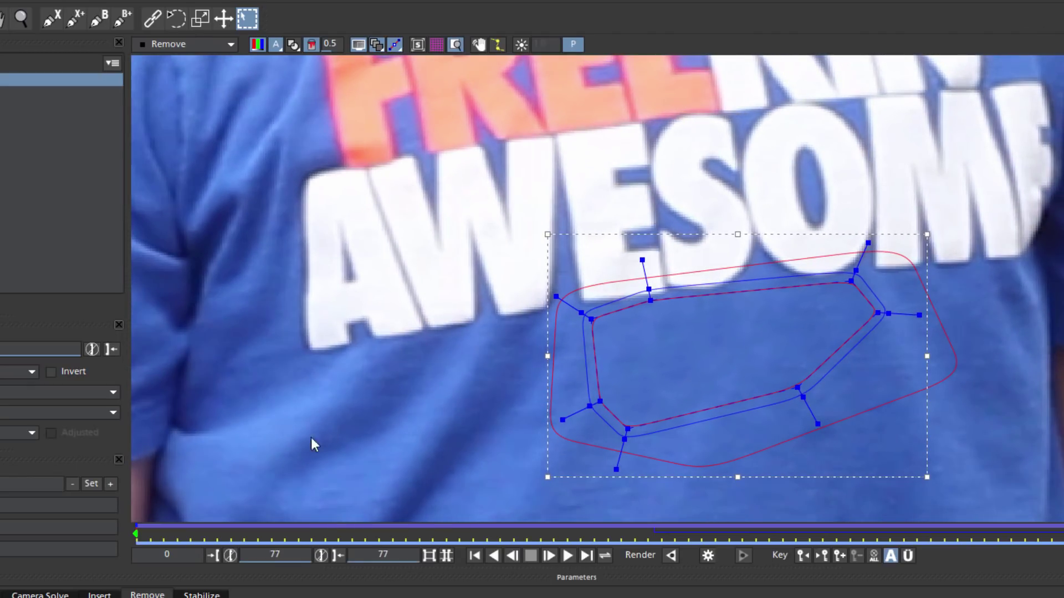
Step: Play back the cleaned footage to review it, then quit Mocha with Ctrl+Q
{"action": "left_click", "coordinate": [570, 556]}
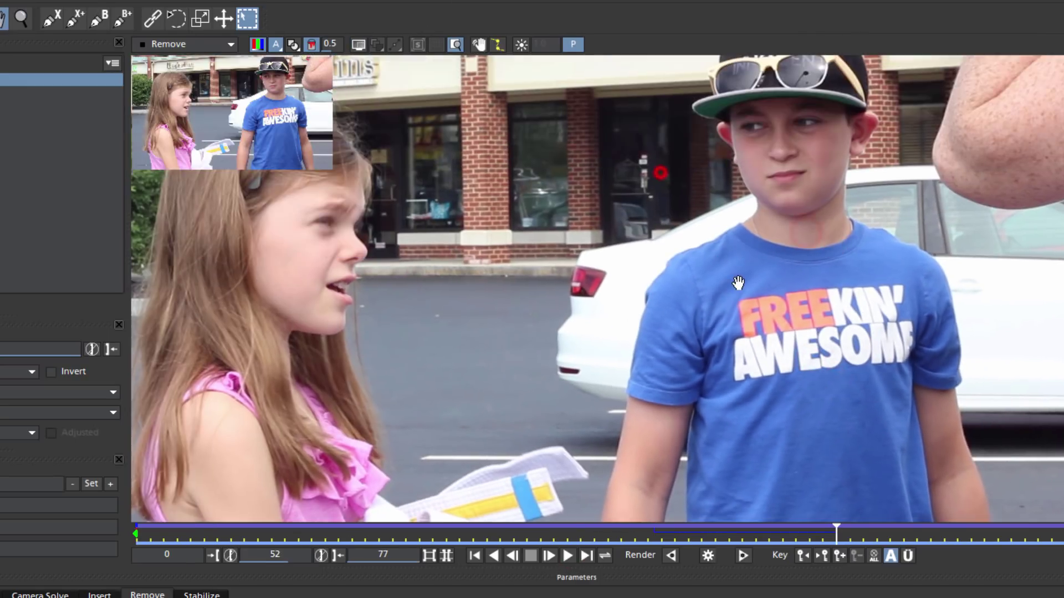
{"action": "key", "text": "space"}
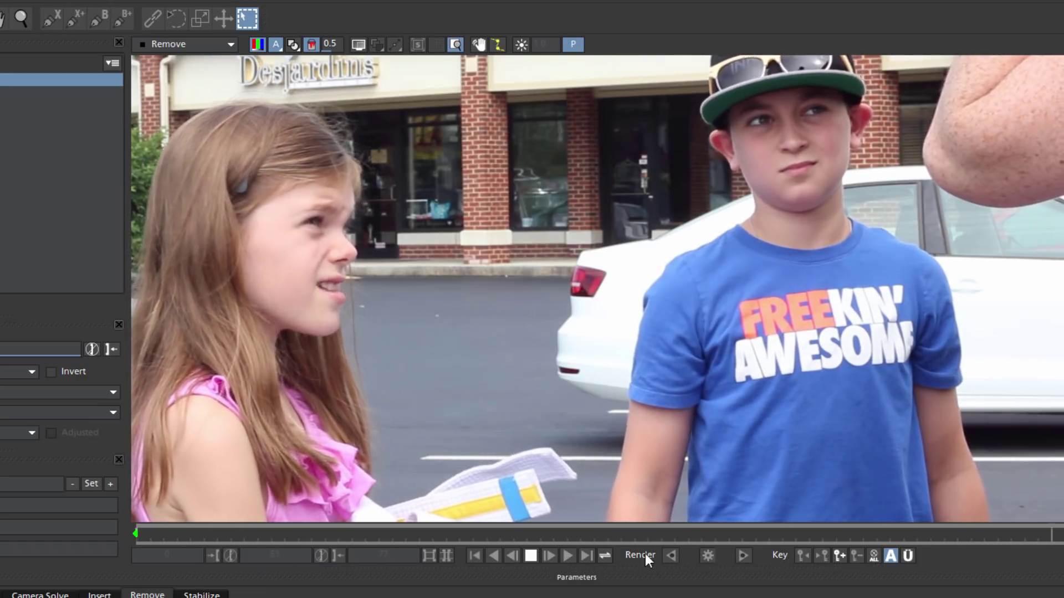
{"action": "left_click", "coordinate": [531, 555]}
{"action": "key", "text": "ctrl+q"}
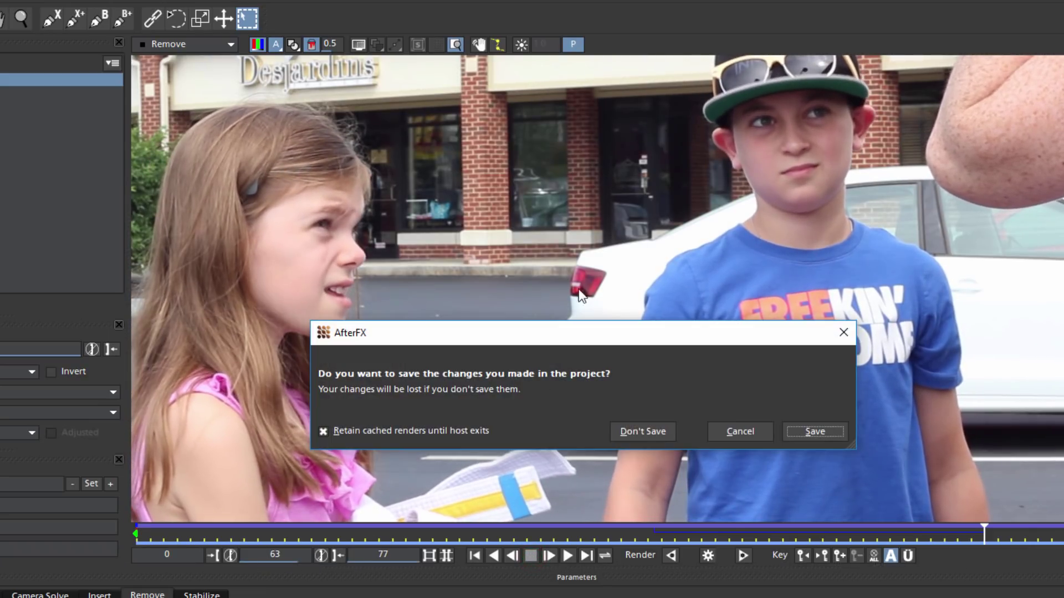
Step: Save the mocha changes and set the mocha Pro effect's Module to Remove with Render on
{"action": "left_click", "coordinate": [814, 432]}
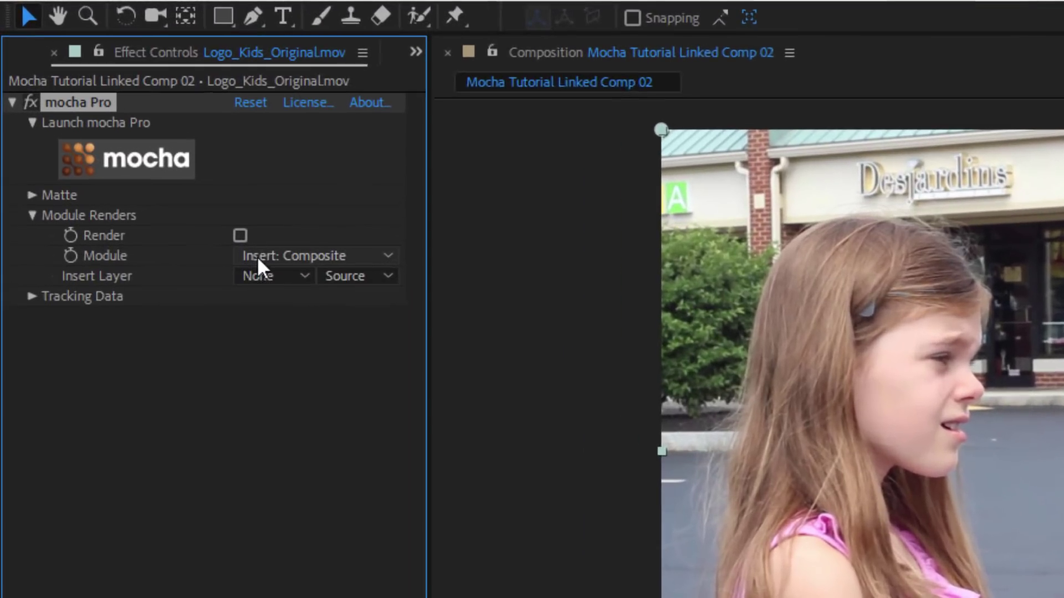
{"action": "left_click", "coordinate": [154, 148]}
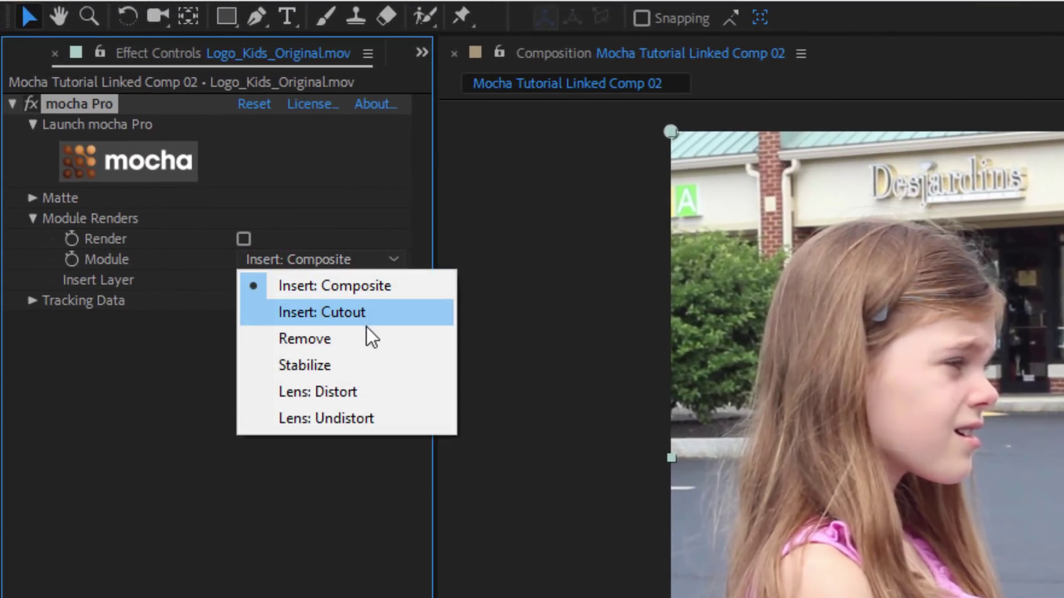
{"action": "left_click", "coordinate": [355, 338]}
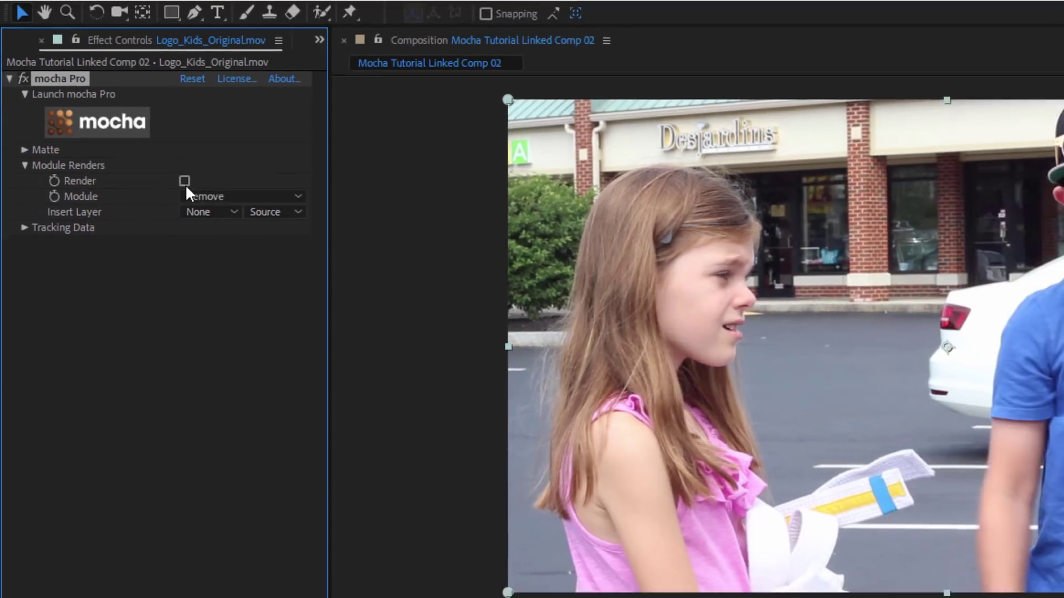
{"action": "left_click", "coordinate": [237, 232]}
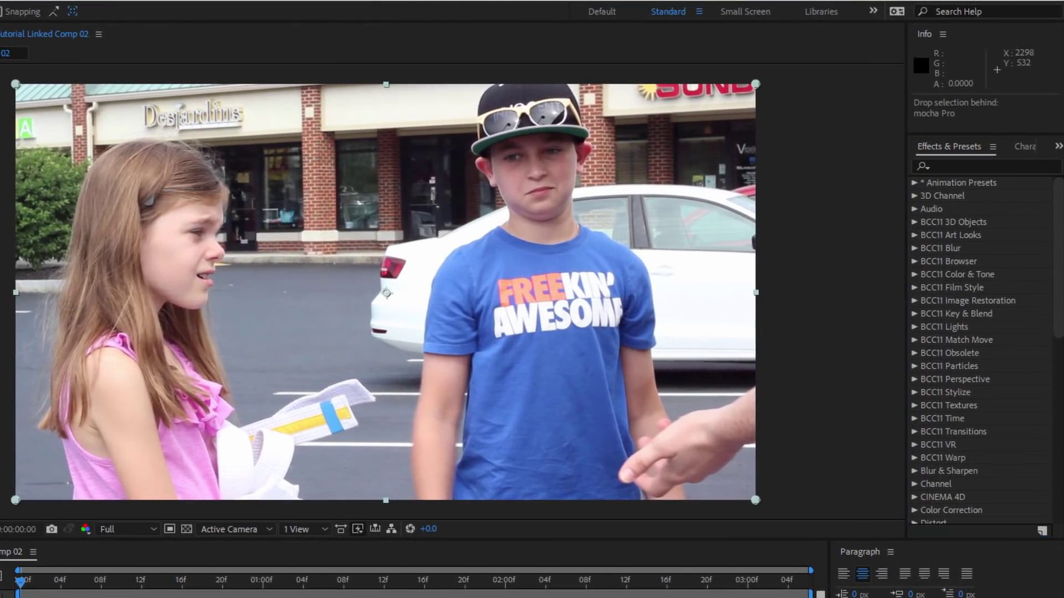
Step: Apply BCC Brightness-Contrast to the footage with brightness about -16.8 and contrast about 28.8
{"action": "left_click", "coordinate": [914, 274]}
{"action": "left_click", "coordinate": [925, 302]}
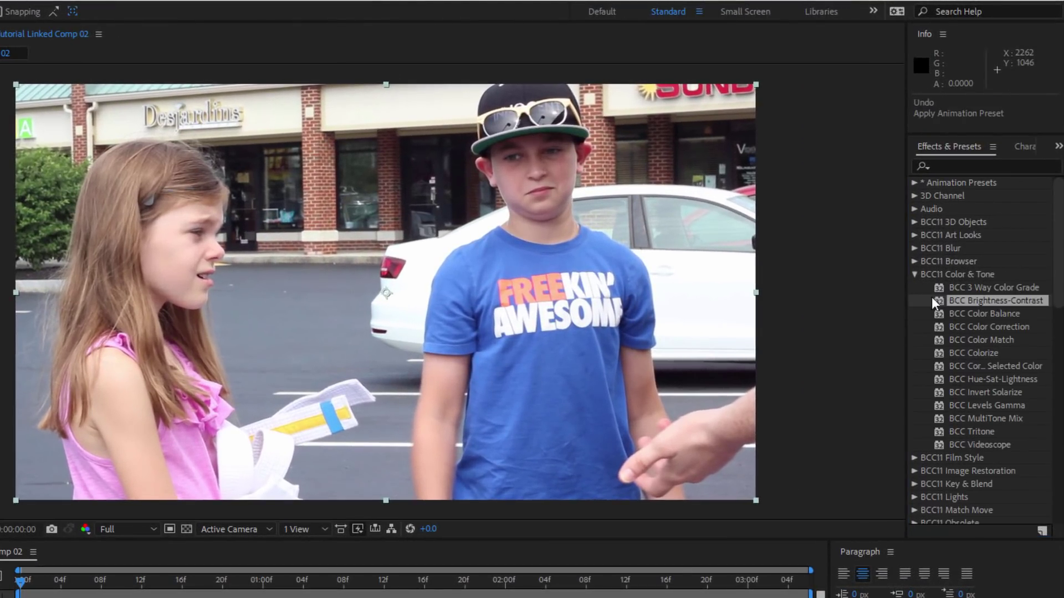
{"action": "left_click_drag", "start_coordinate": [949, 300], "coordinate": [386, 292]}
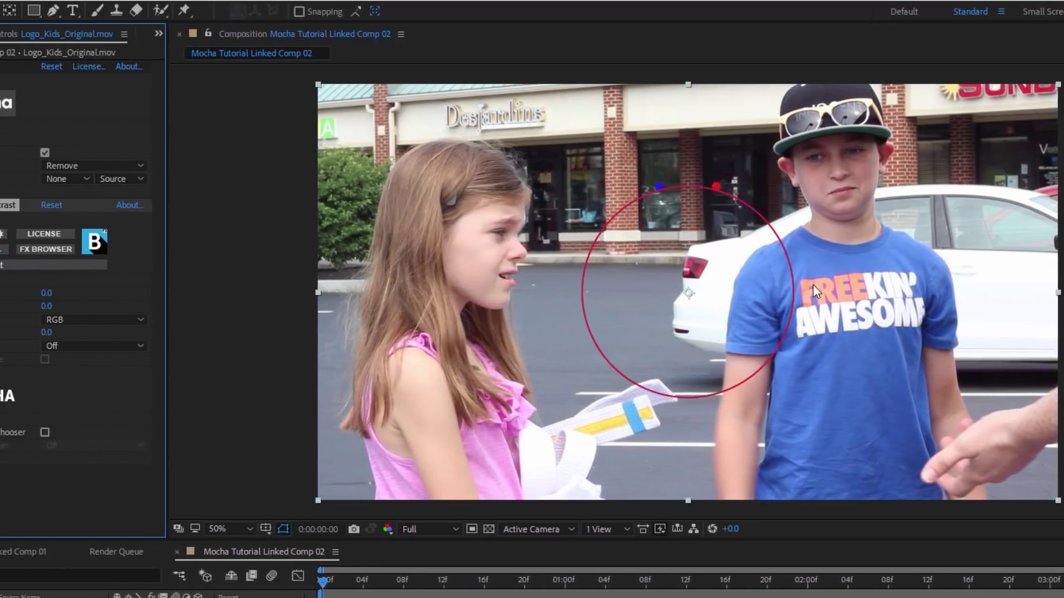
{"action": "left_click_drag", "start_coordinate": [813, 284], "coordinate": [773, 281]}
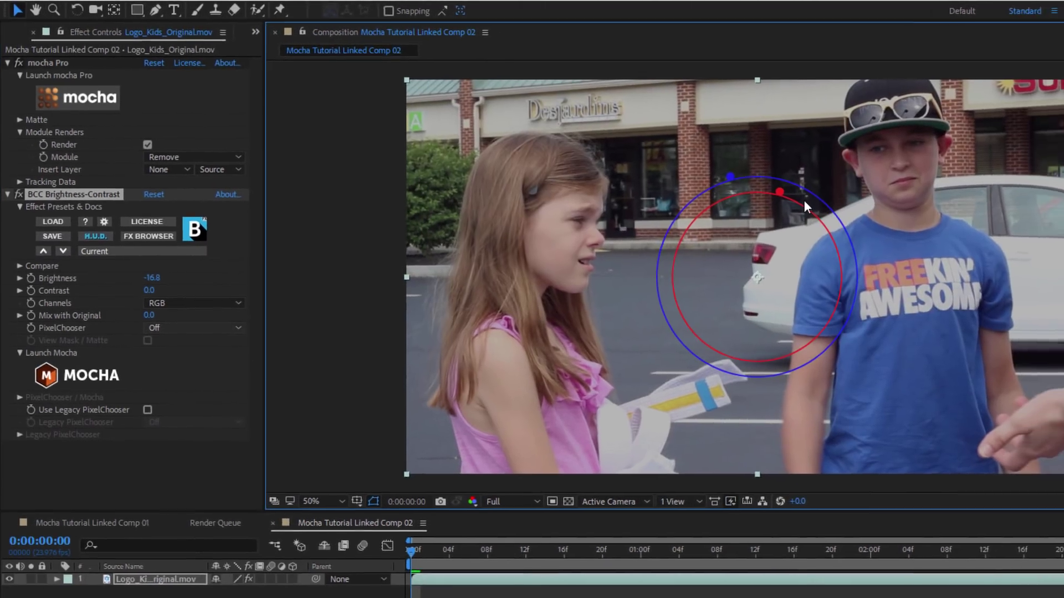
{"action": "left_click_drag", "start_coordinate": [860, 214], "coordinate": [885, 206]}
{"action": "left_click_drag", "start_coordinate": [810, 188], "coordinate": [814, 184]}
{"action": "left_click", "coordinate": [7, 185]}
Step: Reorder Brightness-Contrast below mocha Pro in the effect stack and fine-tune the brightness
{"action": "left_click_drag", "start_coordinate": [55, 60], "coordinate": [70, 208]}
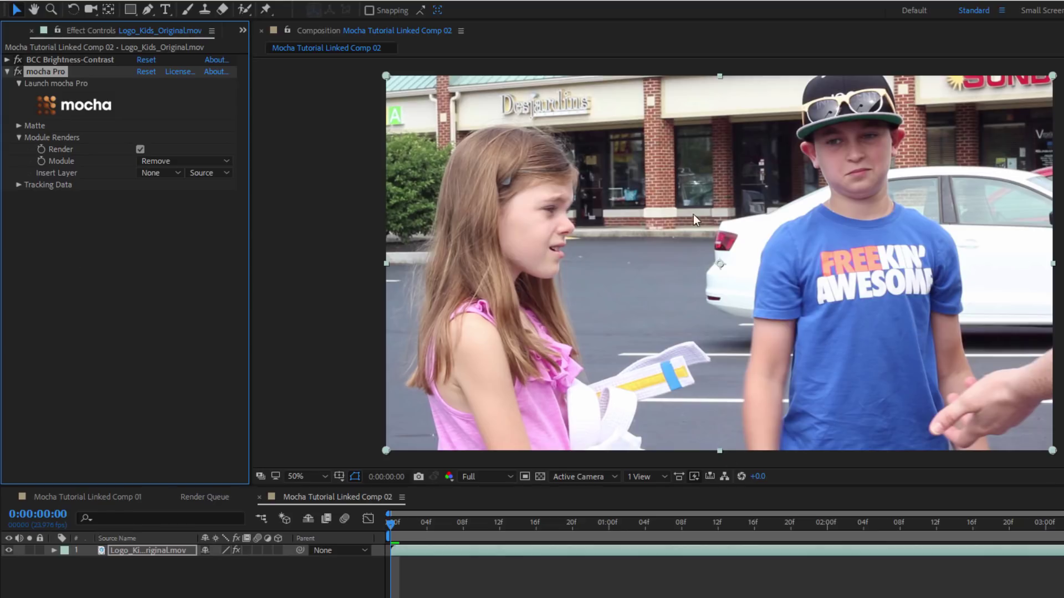
{"action": "left_click_drag", "start_coordinate": [49, 59], "coordinate": [63, 197]}
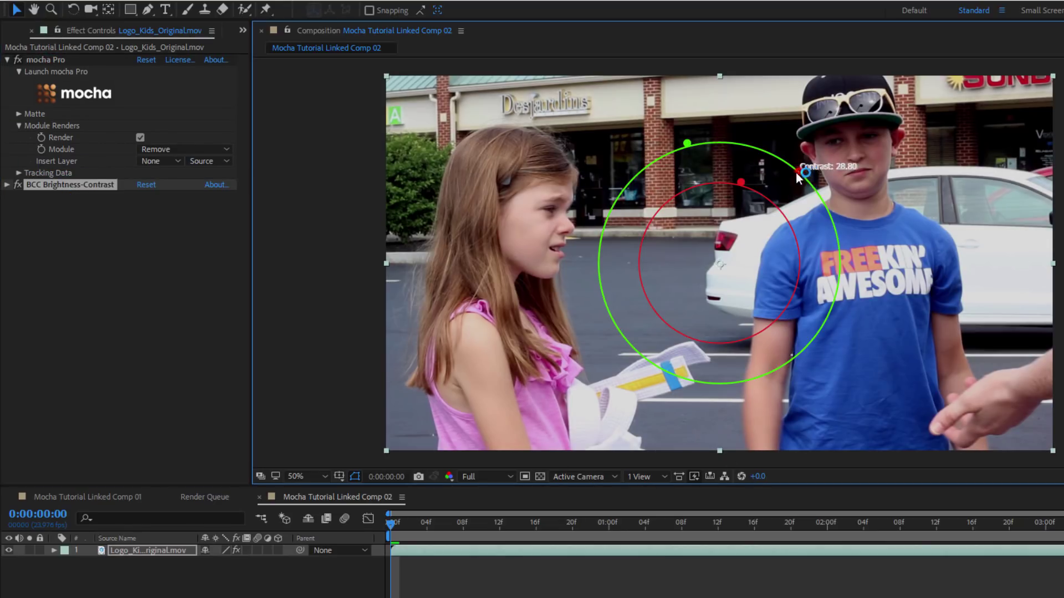
{"action": "left_click_drag", "start_coordinate": [794, 173], "coordinate": [787, 204]}
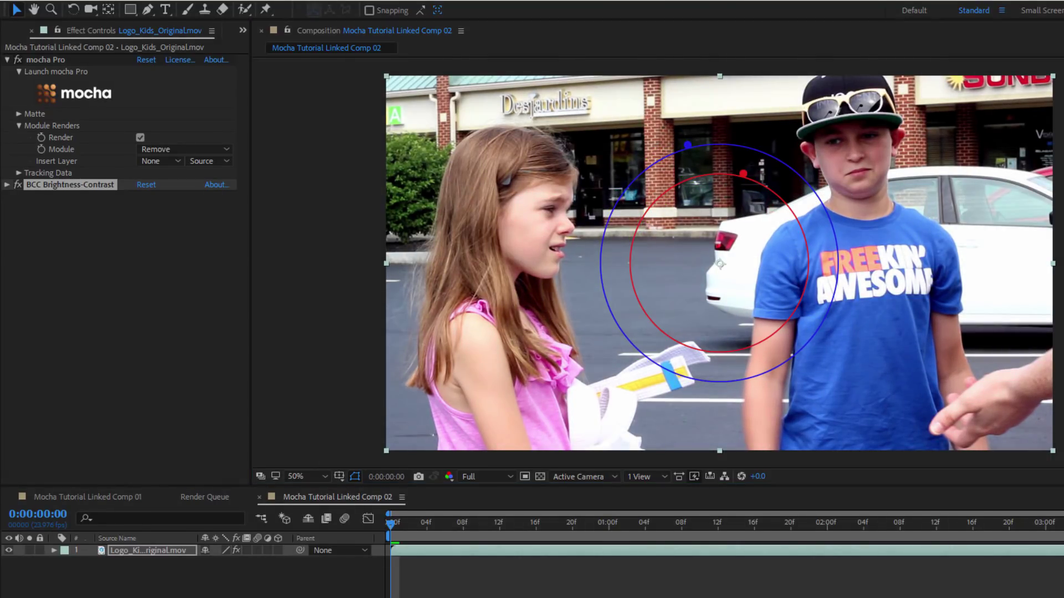
{"action": "left_click", "coordinate": [7, 185]}
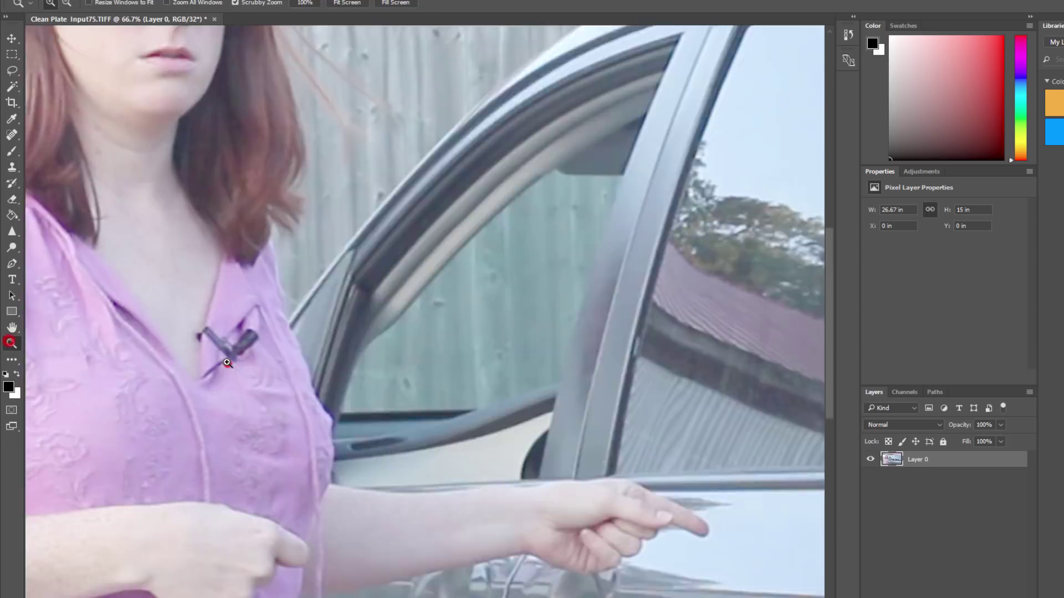
Step: Clone clean collar fabric over the lavalier mic, then fit the image on screen
{"action": "left_click", "coordinate": [227, 364]}
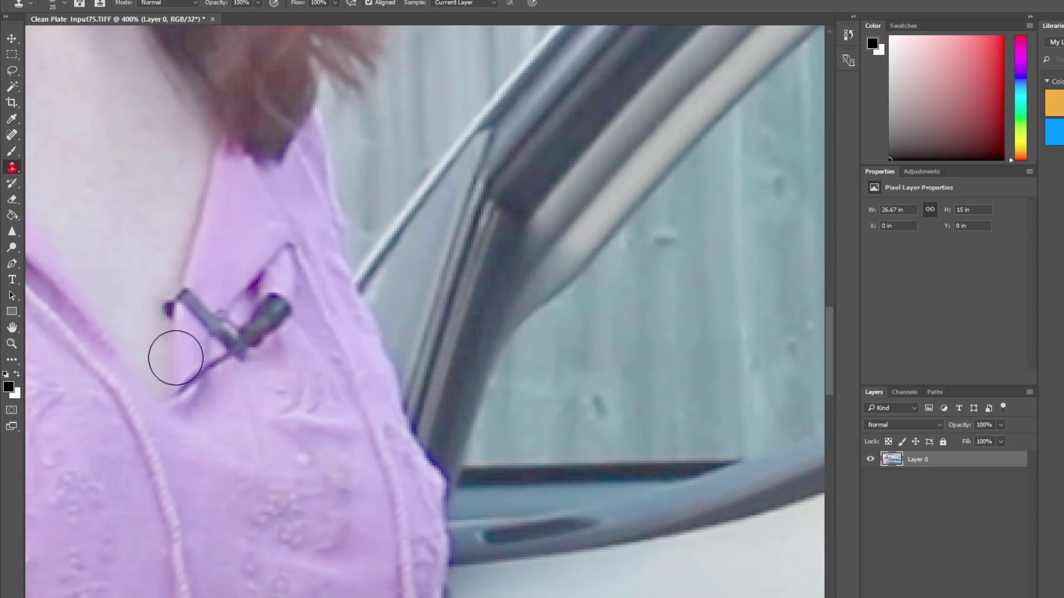
{"action": "left_click", "coordinate": [242, 339]}
{"action": "left_click", "coordinate": [228, 356]}
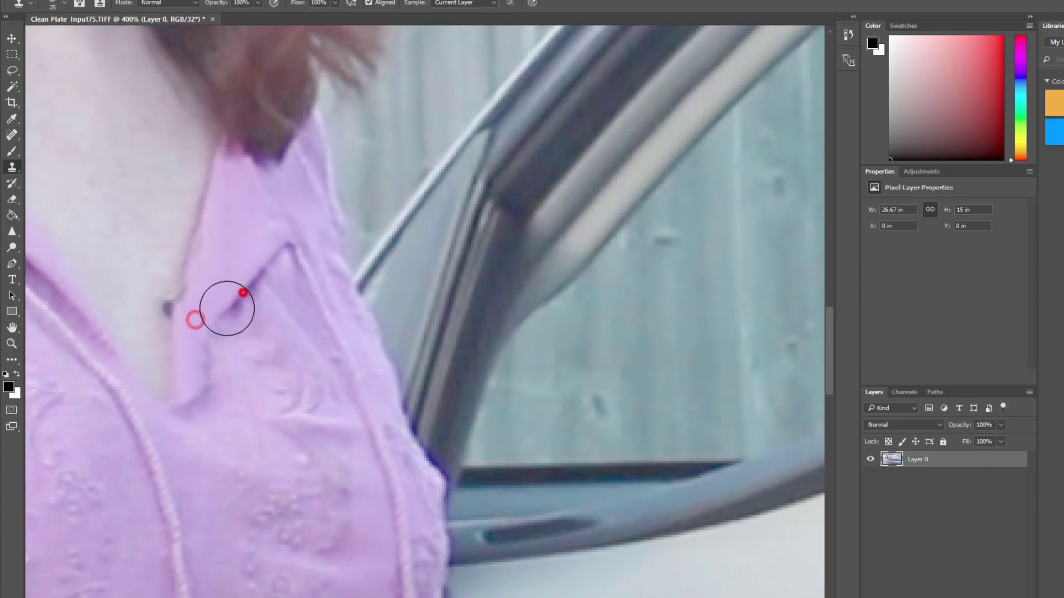
{"action": "left_click", "coordinate": [123, 284], "text": "alt"}
{"action": "left_click", "coordinate": [152, 303]}
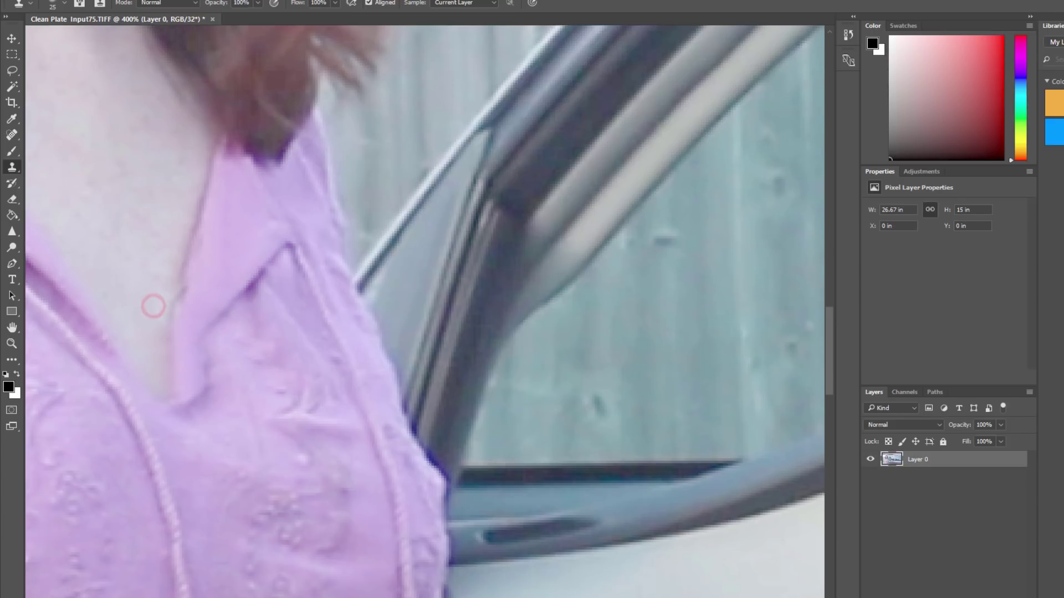
{"action": "left_click", "coordinate": [244, 1]}
{"action": "left_click", "coordinate": [280, 96]}
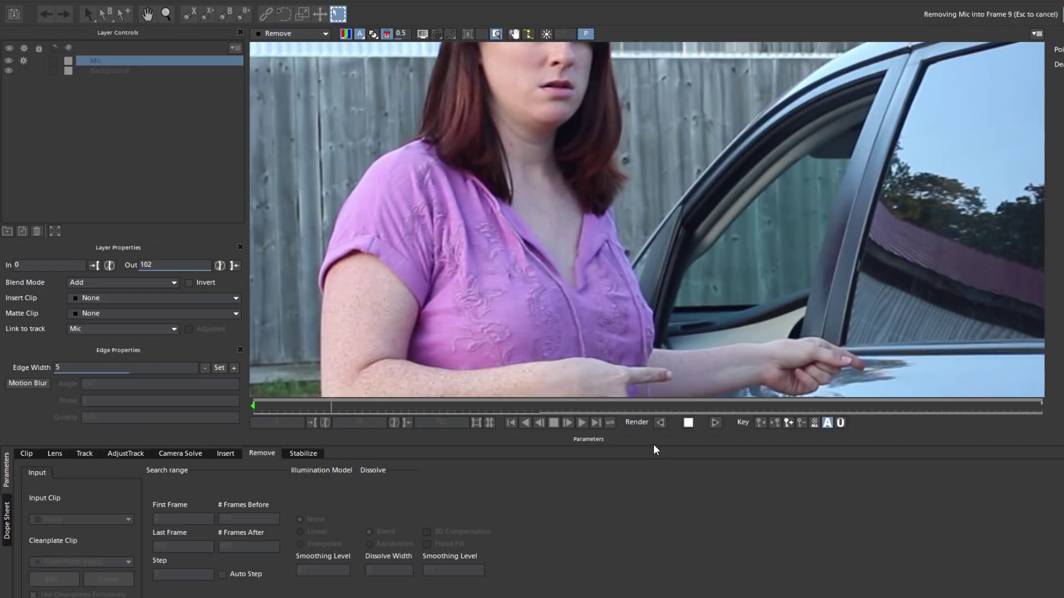
Step: Render the mic removal, trying the Interpolate illumination model before returning to Linear
{"action": "left_click", "coordinate": [636, 422]}
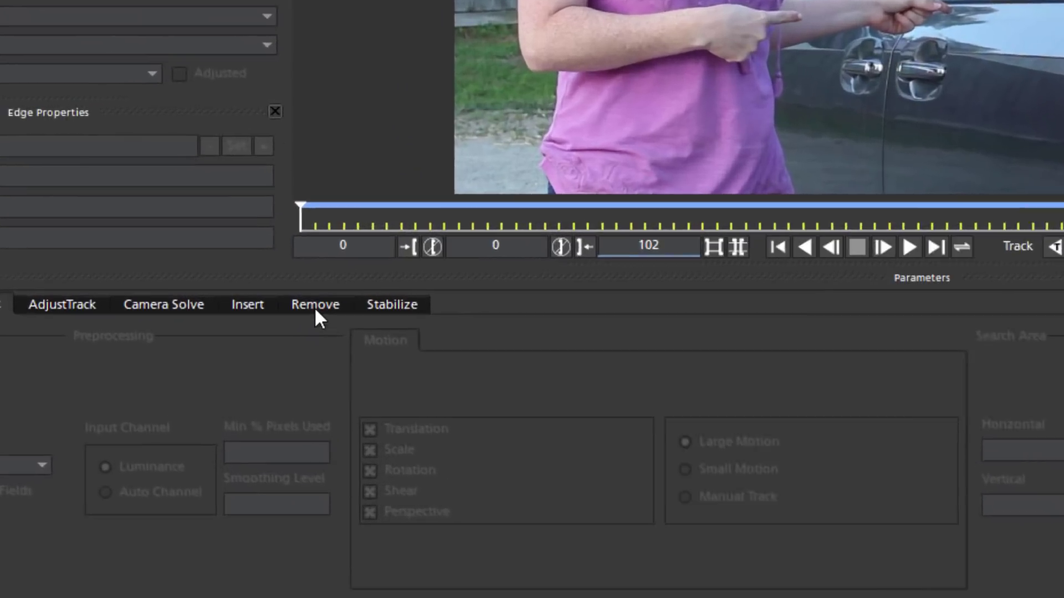
{"action": "left_click", "coordinate": [262, 453]}
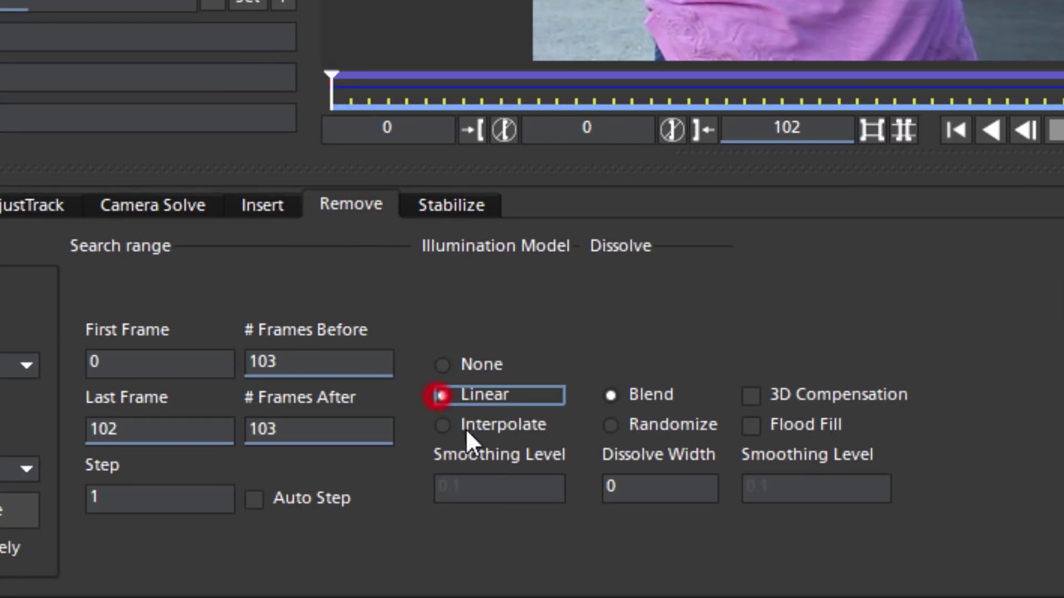
{"action": "left_click", "coordinate": [444, 426]}
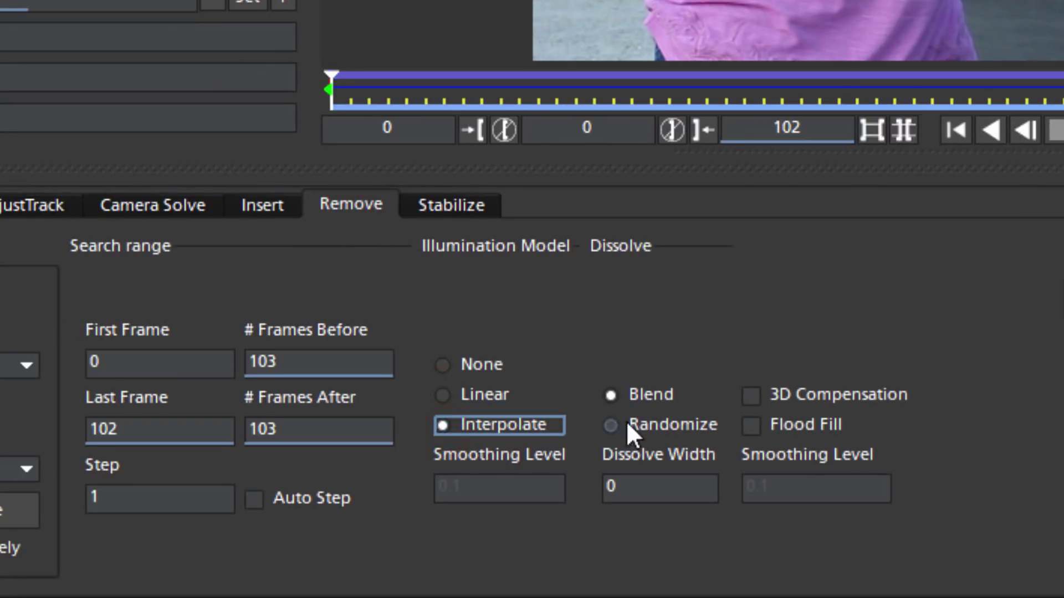
{"action": "left_click", "coordinate": [477, 395]}
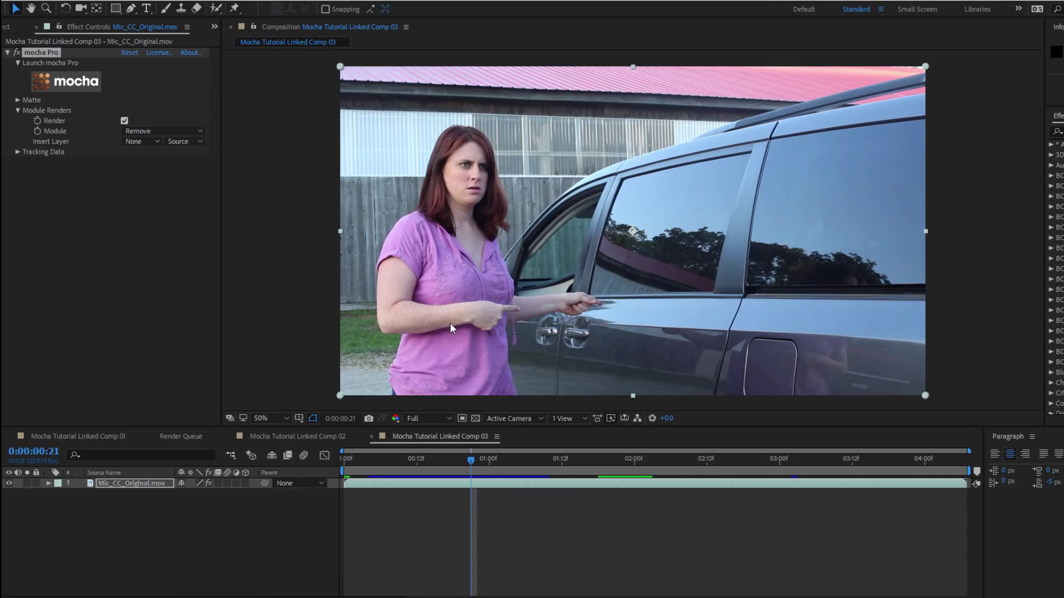
Step: Dismiss the After Effects File menu and switch over to Premiere Pro with Alt+Tab
{"action": "left_click", "coordinate": [14, 3]}
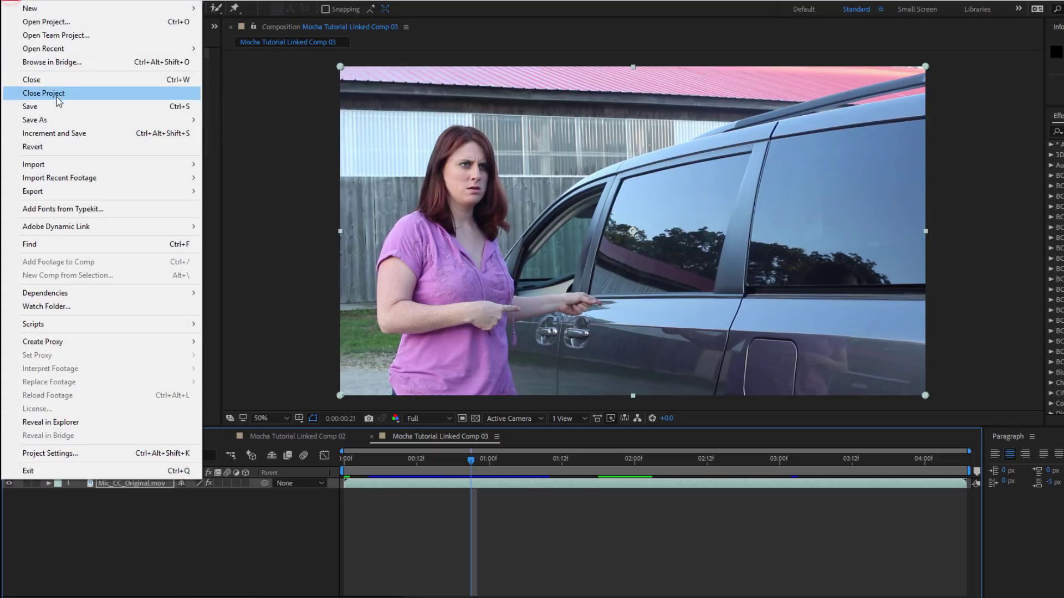
{"action": "left_click", "coordinate": [269, 160]}
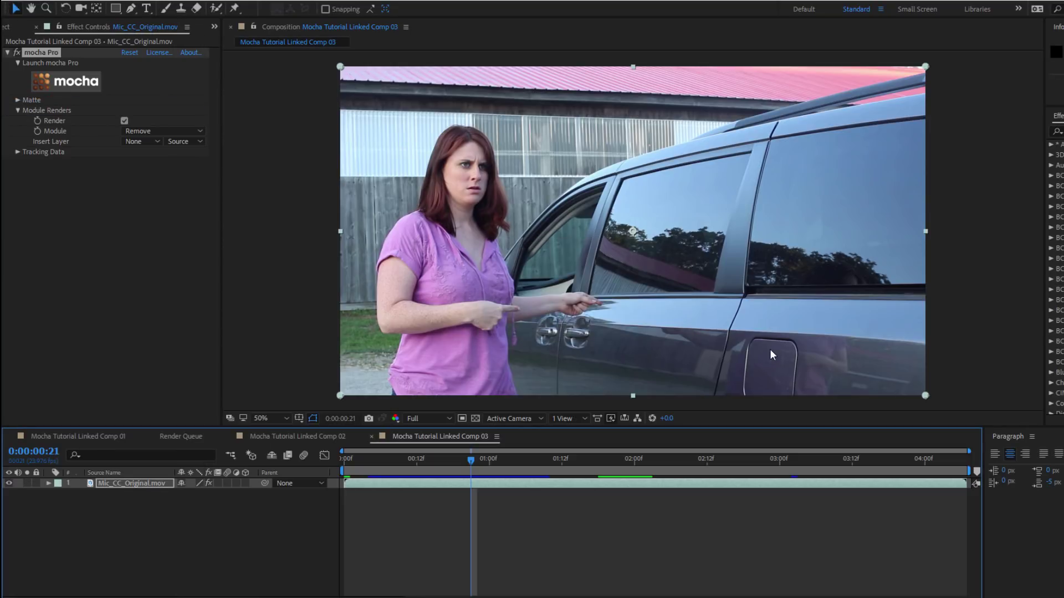
{"action": "key", "text": "alt+Tab"}
{"action": "key", "text": "Tab"}
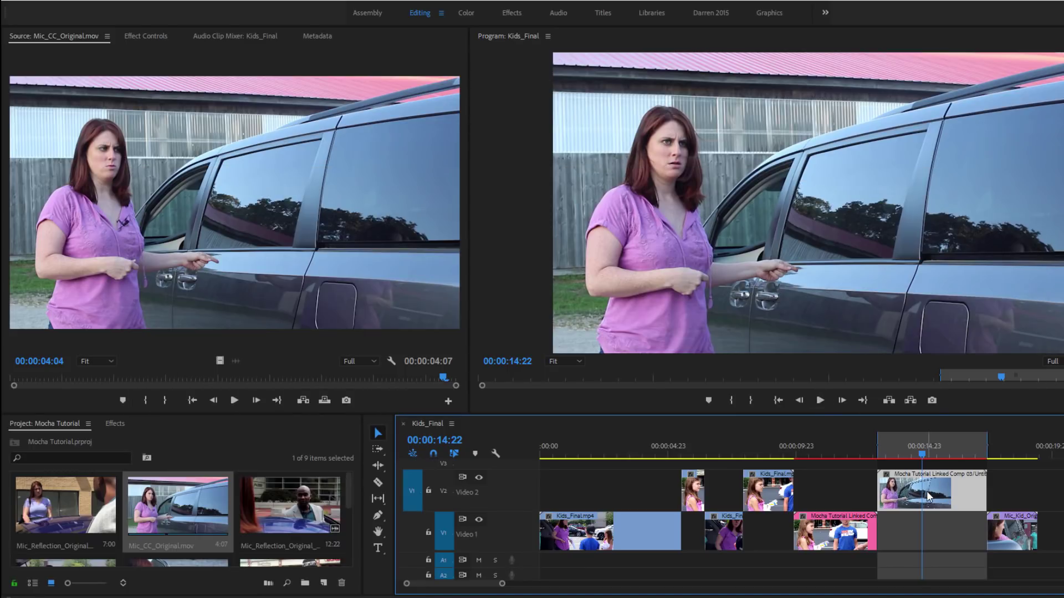
Step: Scrub the Kids_Final playhead back to review the linked comp clip on Video 2
{"action": "left_click_drag", "start_coordinate": [899, 454], "coordinate": [881, 459]}
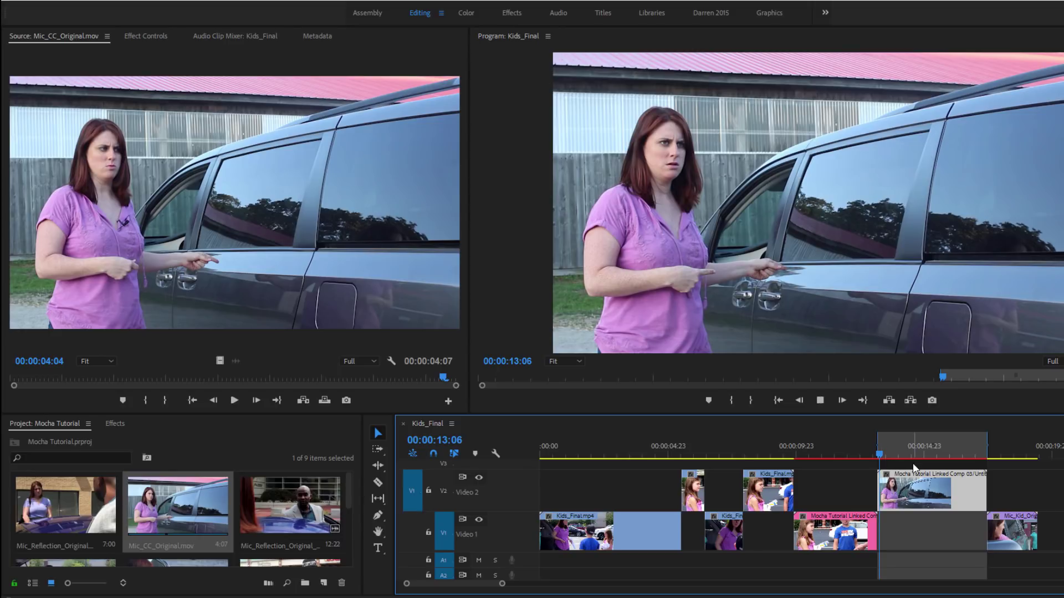